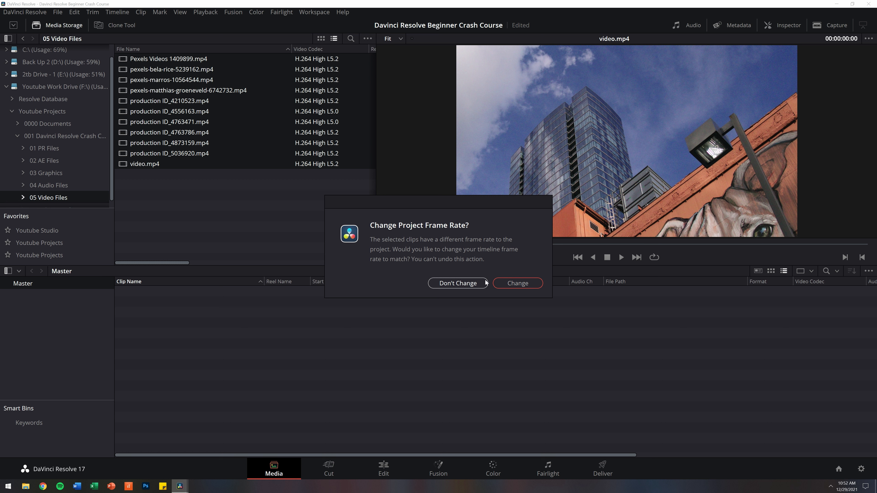
Step: Import the video clips into the Master bin without changing the project frame rate, and undo the import
{"action": "left_click", "coordinate": [475, 284]}
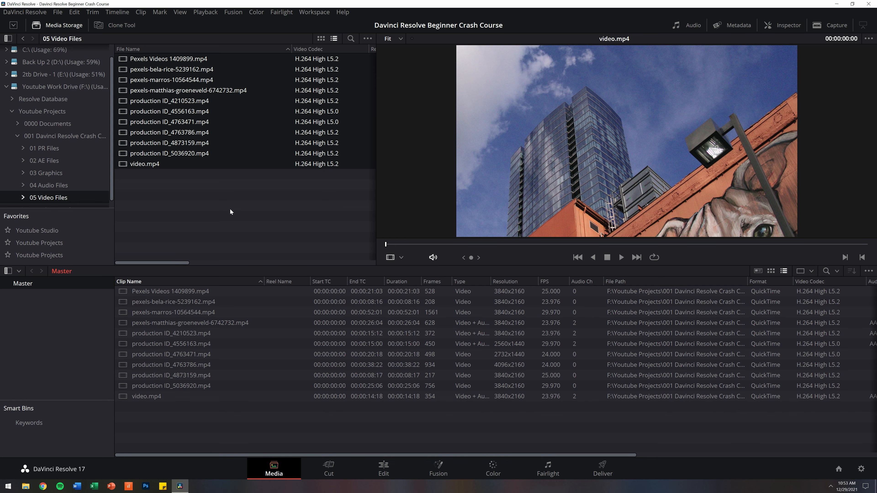
{"action": "left_click", "coordinate": [293, 425]}
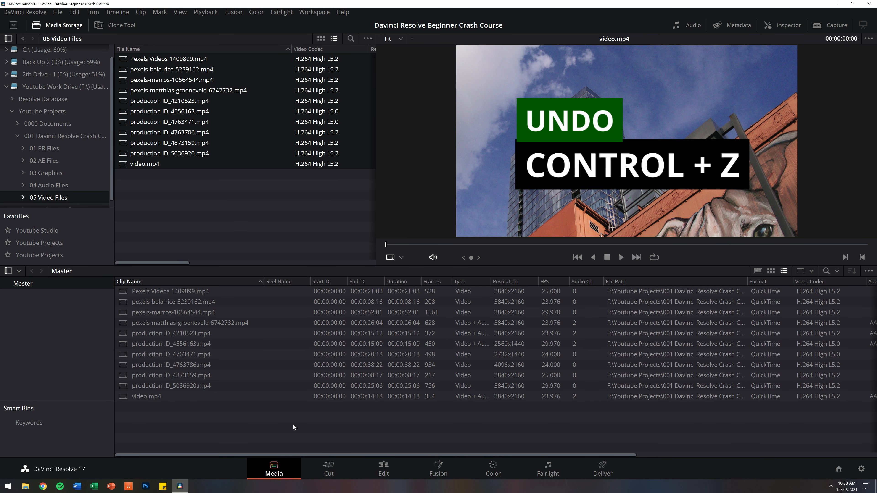
{"action": "key", "text": "ctrl+z"}
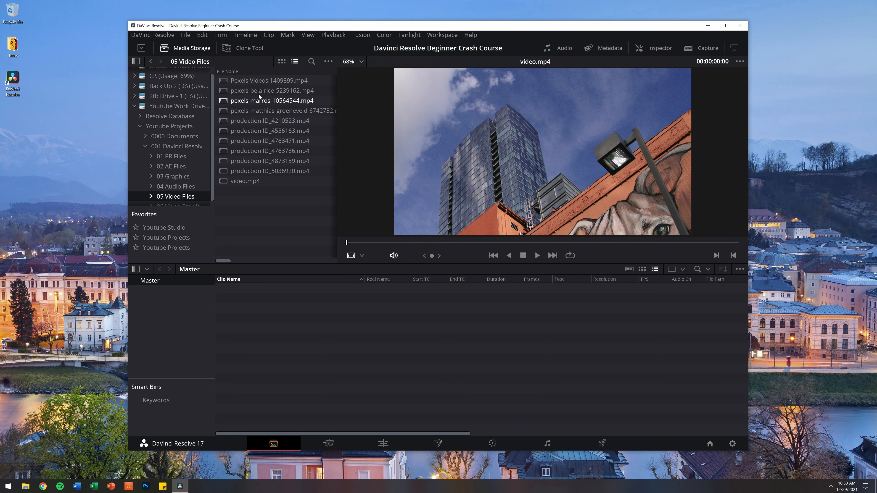
Step: Switch to File Explorer and open the 05 Video Files folder of the crash course project on Youtube Work Drive (F:)
{"action": "left_click", "coordinate": [26, 486]}
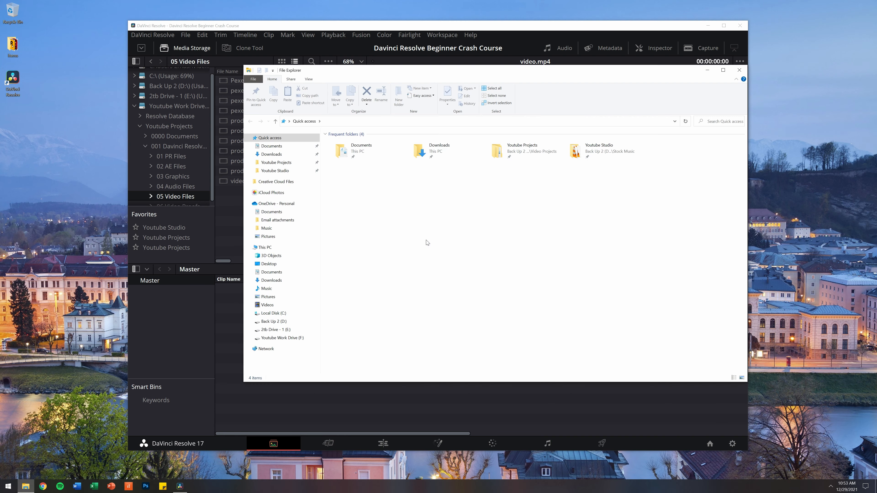
{"action": "left_click", "coordinate": [291, 338]}
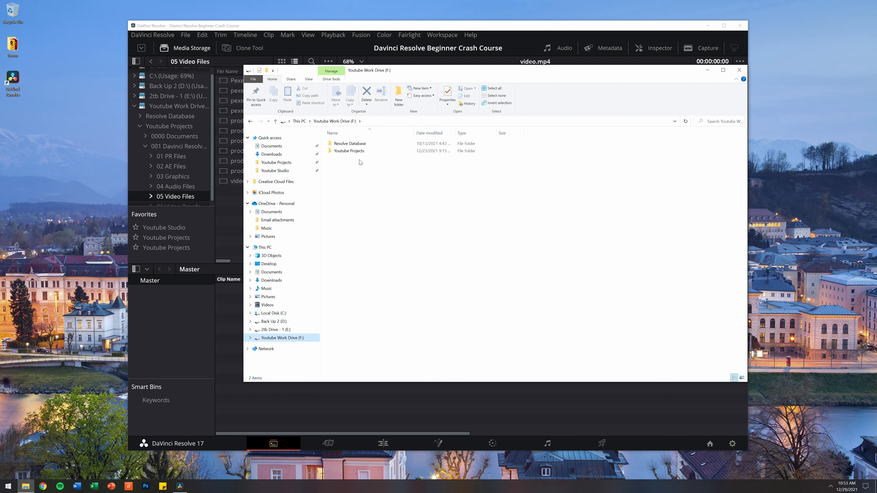
{"action": "double_click", "coordinate": [363, 152]}
{"action": "double_click", "coordinate": [363, 152]}
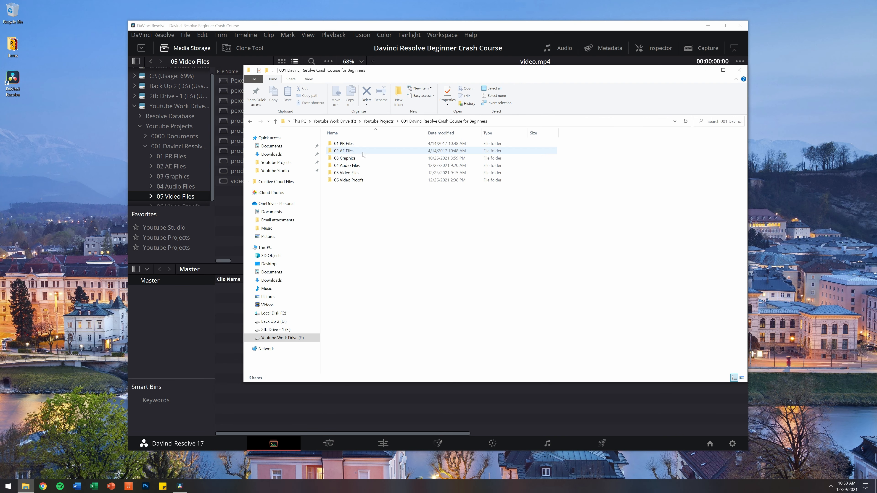
{"action": "double_click", "coordinate": [361, 173]}
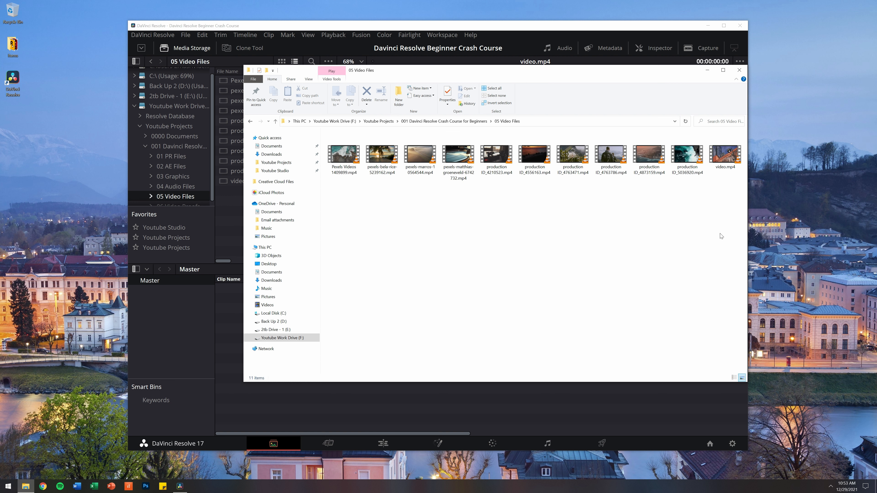
Step: Import all video files from the File Explorer folder into DaVinci Resolve's Master bin, keeping the project frame rate
{"action": "left_click_drag", "start_coordinate": [728, 249], "coordinate": [343, 144]}
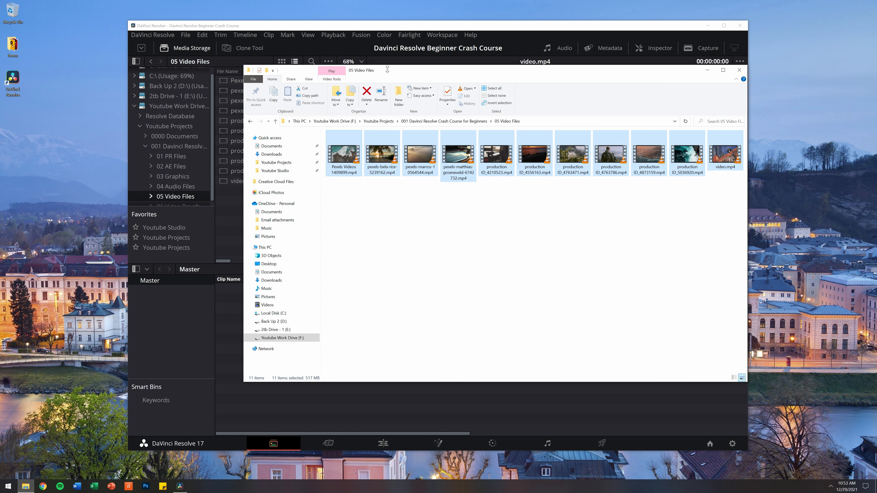
{"action": "left_click_drag", "start_coordinate": [392, 70], "coordinate": [548, 46]}
{"action": "left_click_drag", "start_coordinate": [504, 129], "coordinate": [332, 388]}
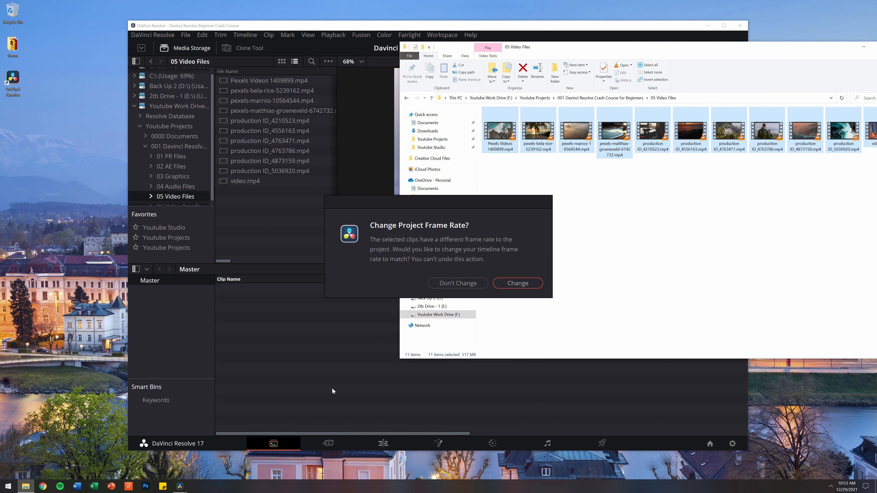
{"action": "left_click", "coordinate": [456, 285]}
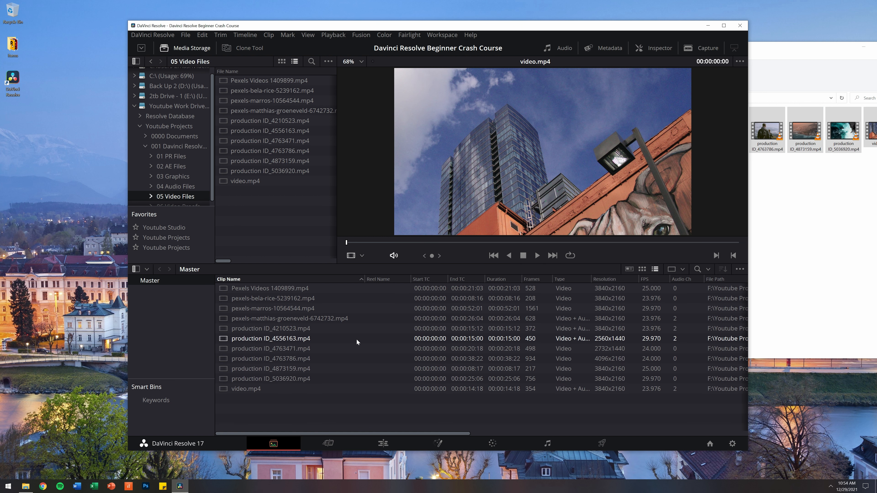
Step: Undo the clip import and start the Import Media command for the empty Master bin
{"action": "key", "text": "ctrl+z"}
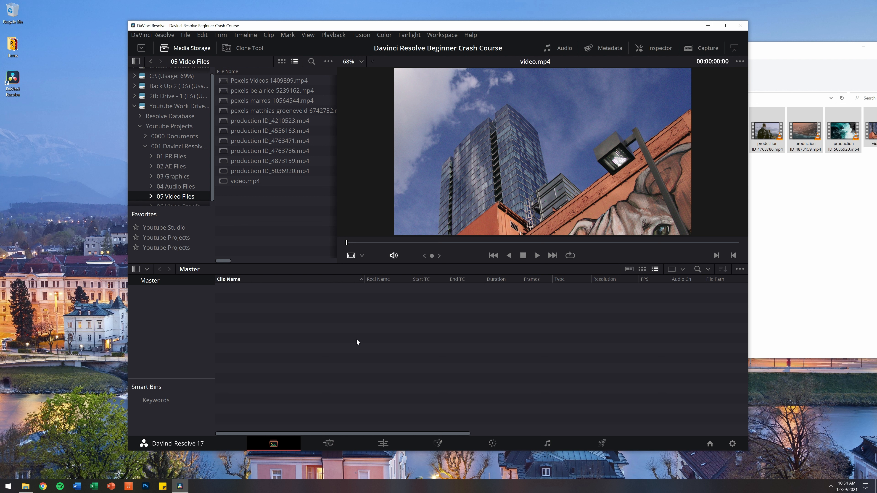
{"action": "right_click", "coordinate": [356, 342]}
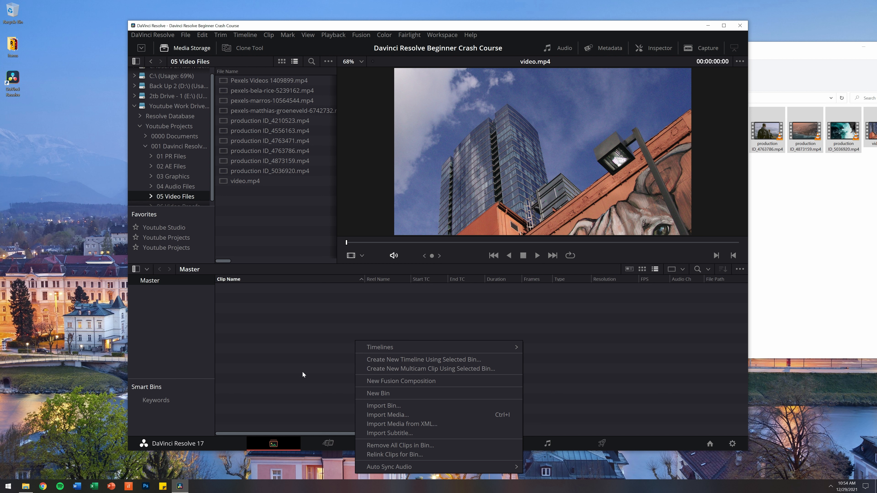
{"action": "left_click", "coordinate": [402, 415]}
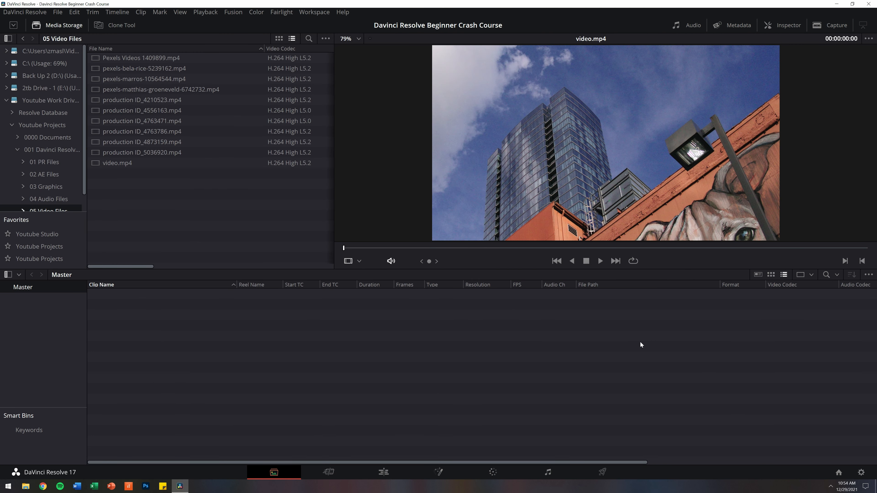
Step: Import all clips of 05 Video Files from media storage into the Master bin, keeping the project frame rate
{"action": "left_click_drag", "start_coordinate": [227, 201], "coordinate": [259, 356]}
{"action": "left_click", "coordinate": [473, 283]}
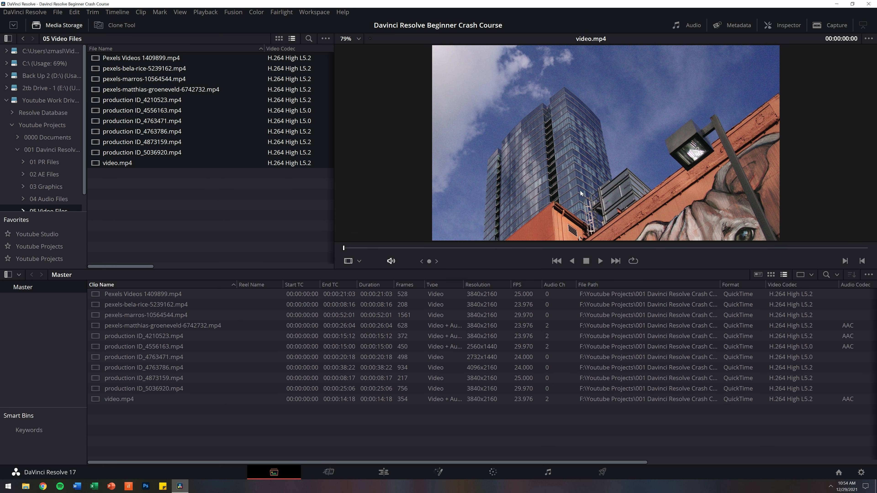
Step: Preview the clip Pexels Videos 1409899.mp4 in the viewer by scrubbing through it, playing it and stopping playback
{"action": "left_click", "coordinate": [146, 294]}
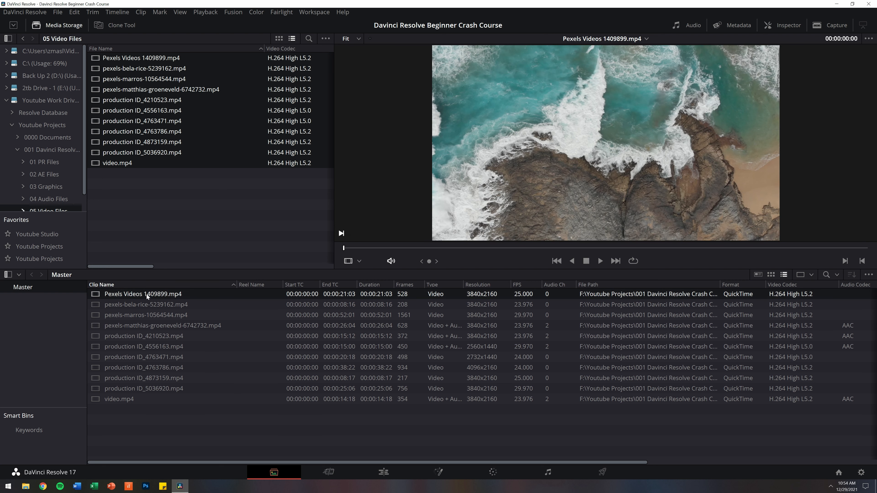
{"action": "left_click_drag", "start_coordinate": [444, 249], "coordinate": [625, 251]}
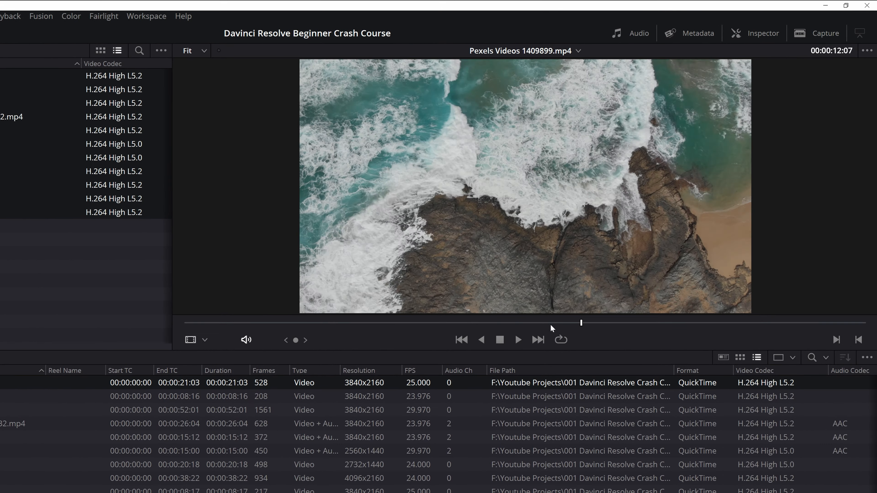
{"action": "left_click_drag", "start_coordinate": [551, 325], "coordinate": [381, 325]}
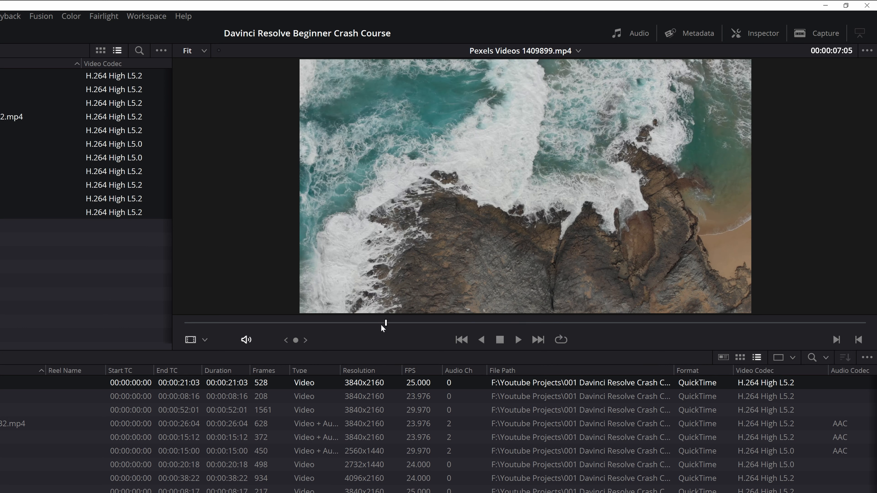
{"action": "left_click_drag", "start_coordinate": [436, 323], "coordinate": [727, 327]}
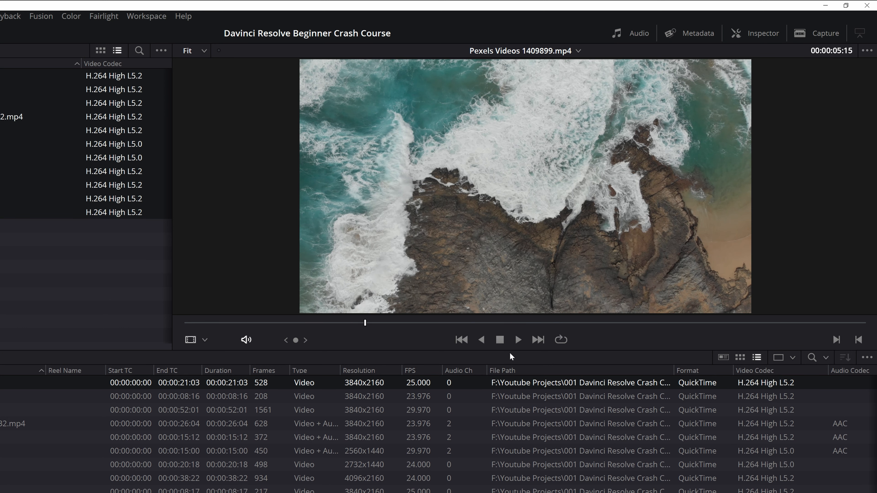
{"action": "left_click", "coordinate": [518, 340]}
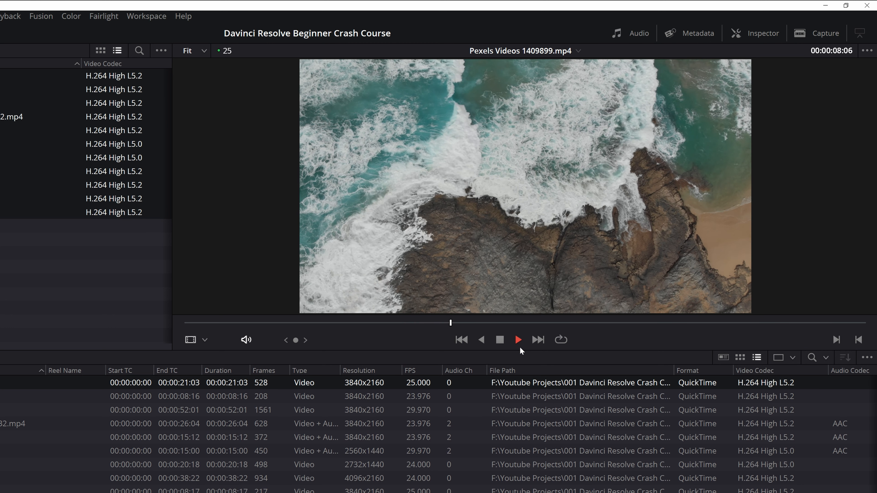
{"action": "left_click", "coordinate": [500, 341]}
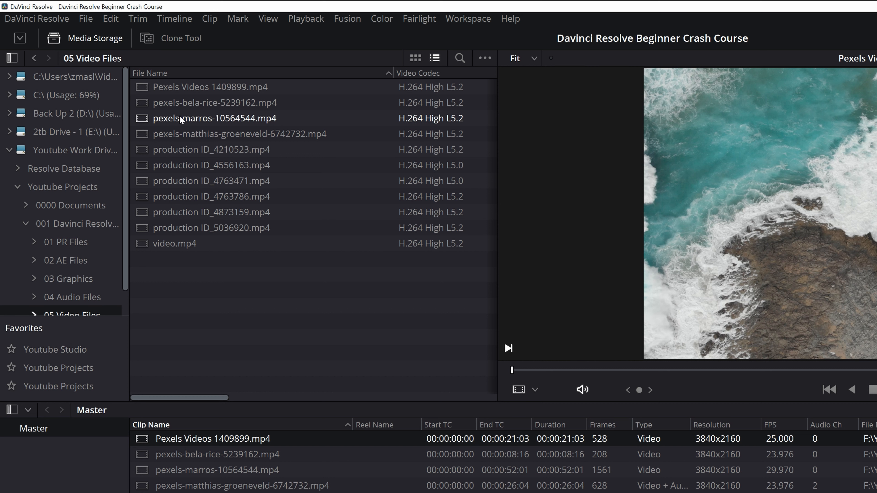
Step: Try thumbnail view in media storage and the thumbnail and metadata views in the media pool, returning the media pool to list view
{"action": "left_click", "coordinate": [415, 58]}
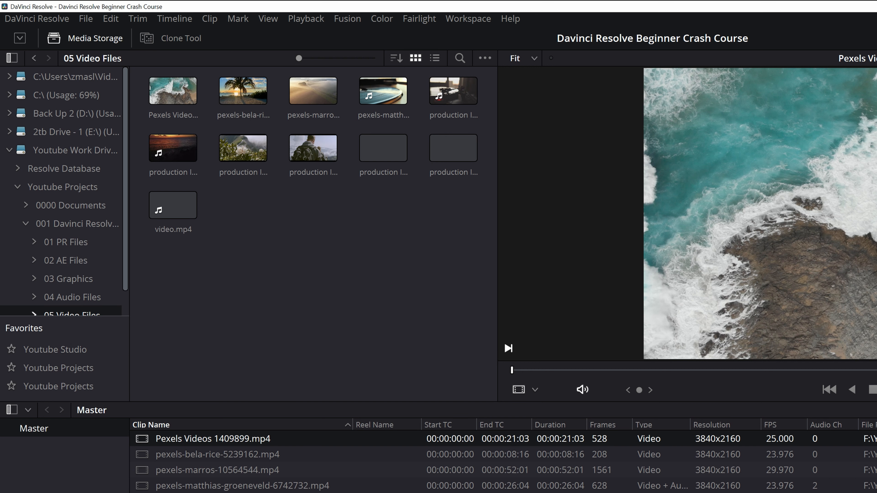
{"action": "left_click", "coordinate": [771, 275]}
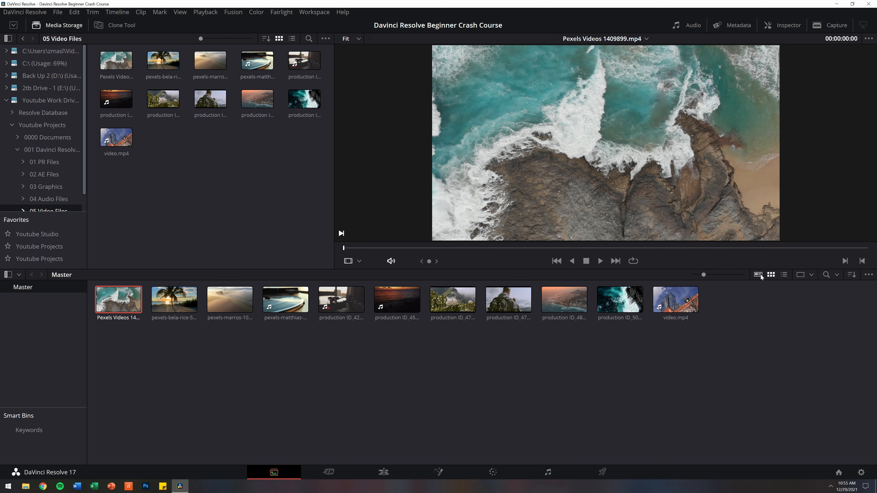
{"action": "left_click", "coordinate": [758, 275]}
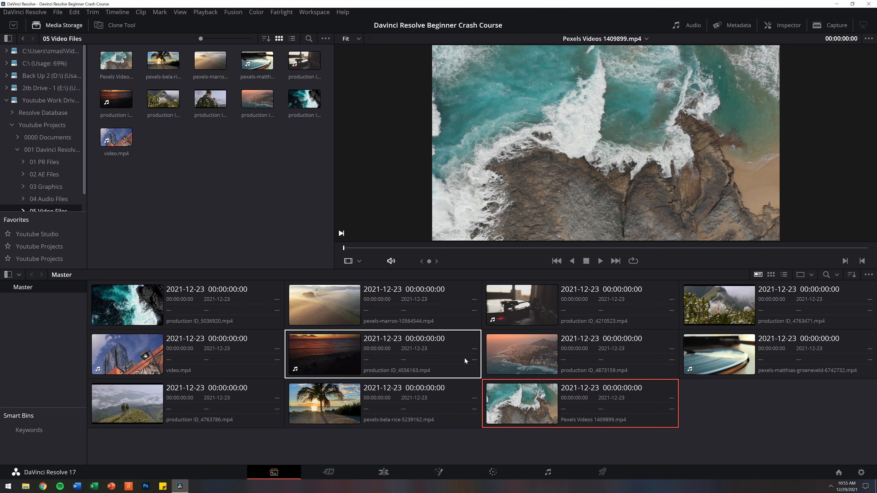
{"action": "left_click", "coordinate": [784, 275]}
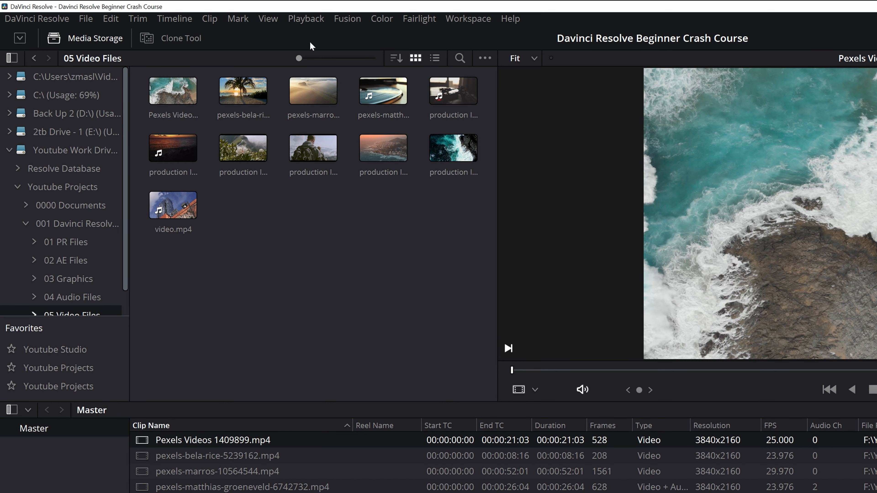
{"action": "mouse_move", "coordinate": [304, 58]}
{"action": "left_mouse_down"}
{"action": "mouse_move", "coordinate": [356, 58]}
{"action": "mouse_move", "coordinate": [300, 59]}
{"action": "left_mouse_up"}
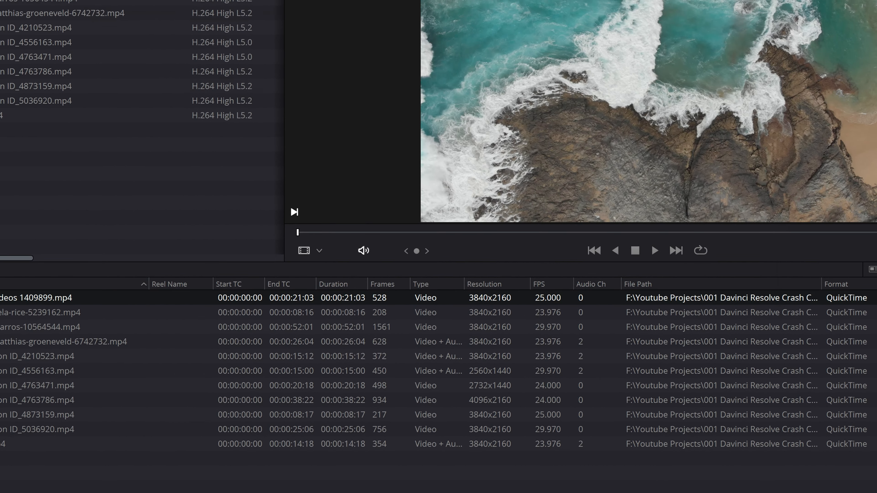
Step: Examine the project list in the Project Manager, check its File command, and close the manager
{"action": "left_click", "coordinate": [817, 461]}
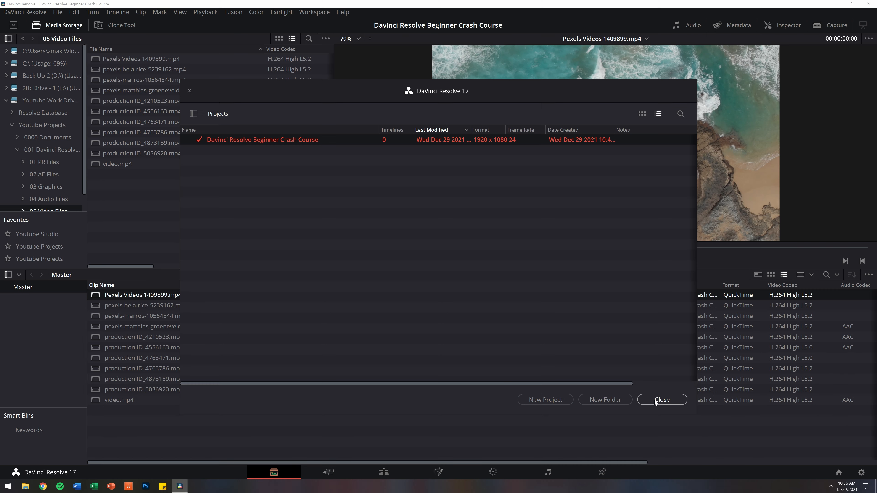
{"action": "left_click", "coordinate": [743, 450]}
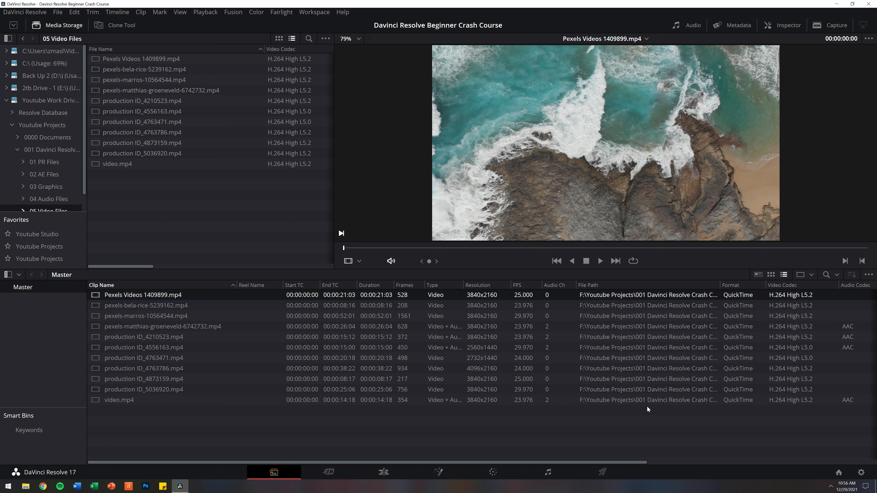
{"action": "left_click", "coordinate": [839, 473]}
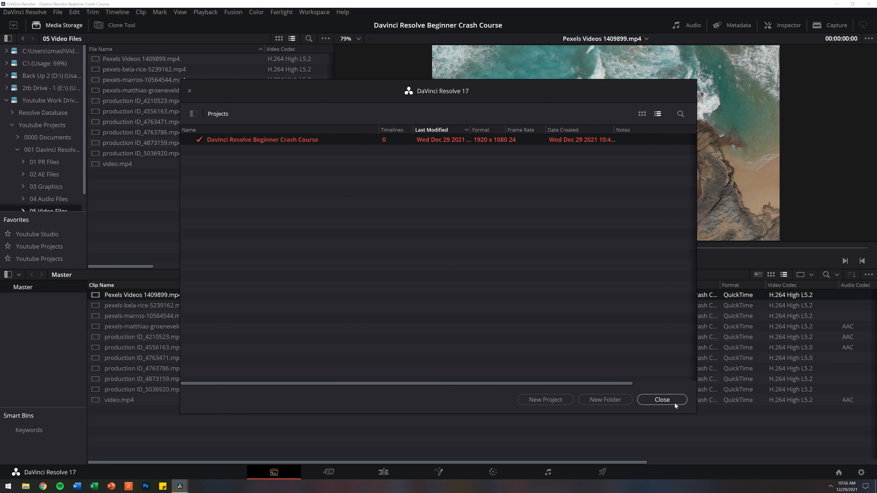
{"action": "left_click", "coordinate": [662, 399]}
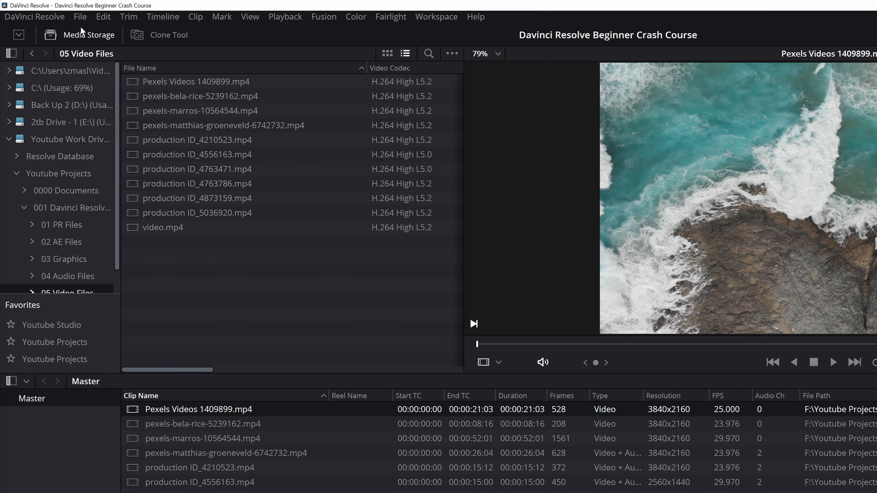
{"action": "left_click", "coordinate": [66, 13]}
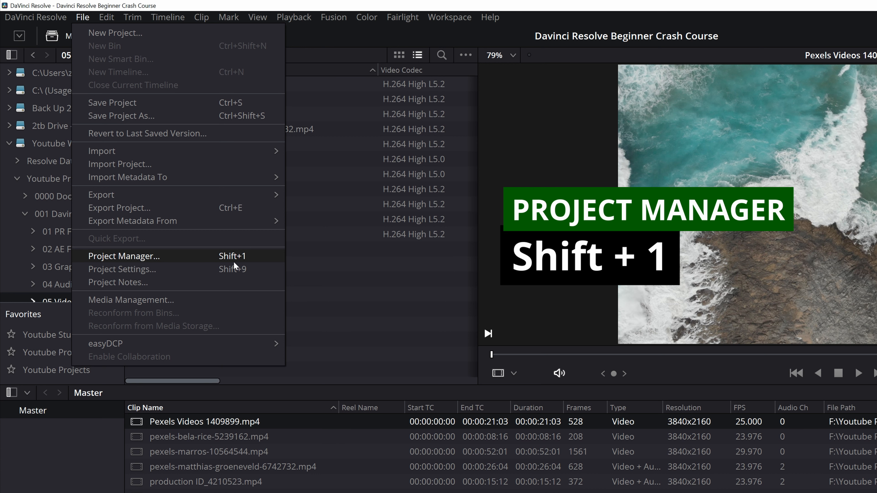
{"action": "left_click", "coordinate": [345, 297]}
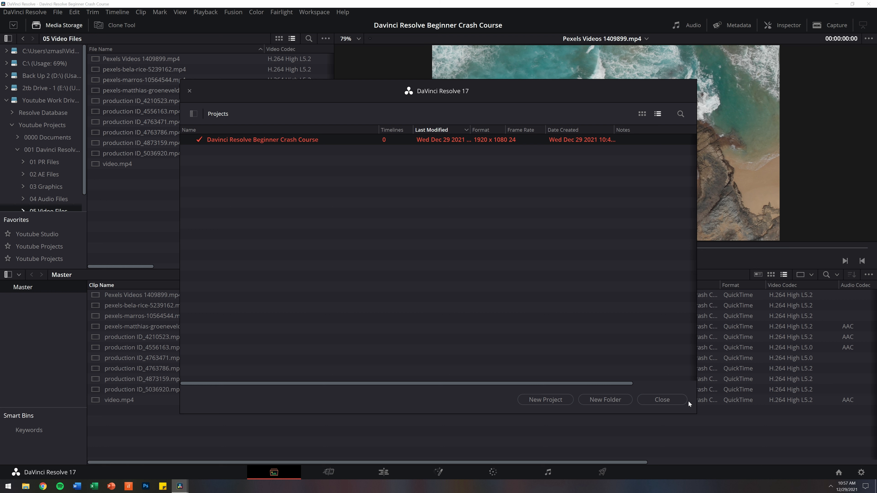
{"action": "left_click", "coordinate": [727, 433]}
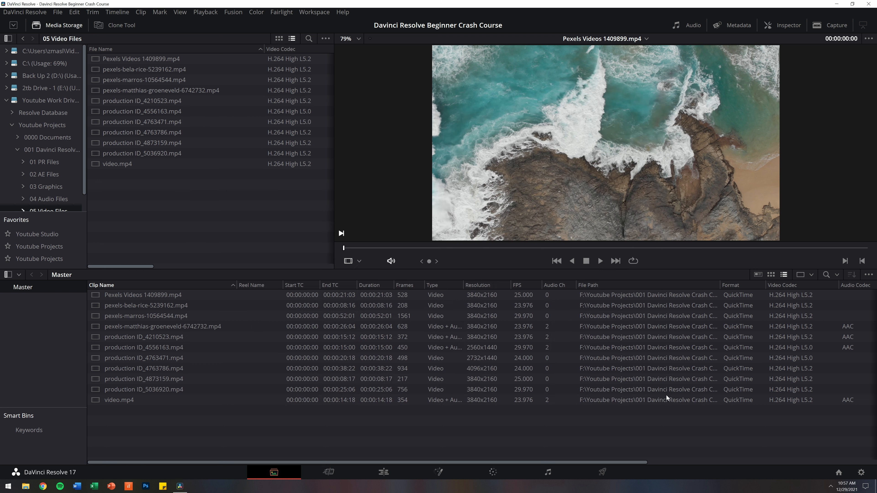
Step: Set the timeline frame rate to 23.976 frames per second in the project's master settings
{"action": "left_click", "coordinate": [862, 472]}
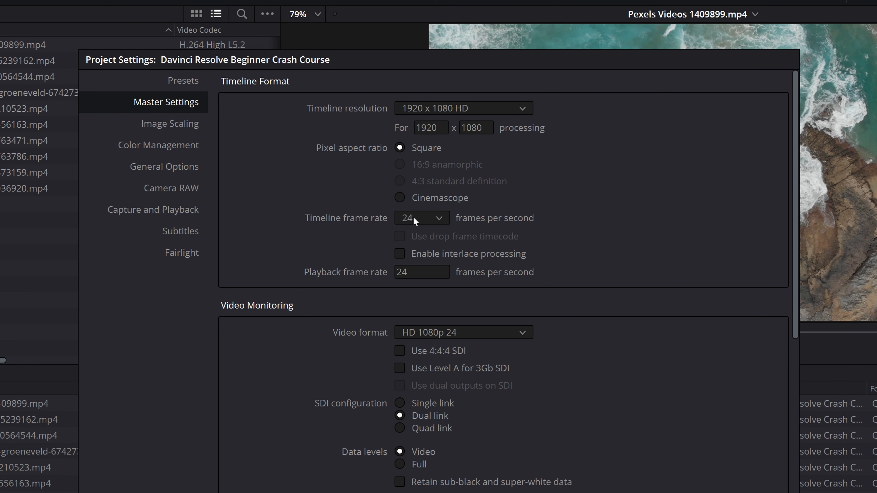
{"action": "left_click", "coordinate": [431, 221]}
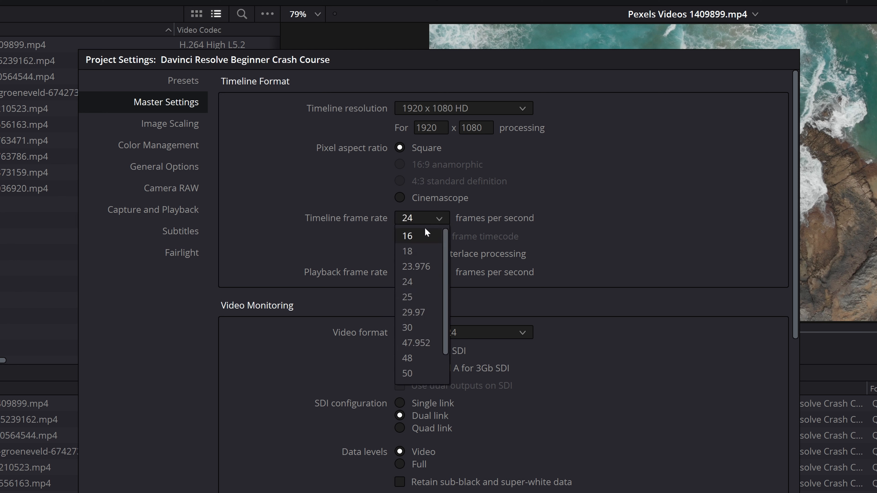
{"action": "left_click", "coordinate": [420, 268]}
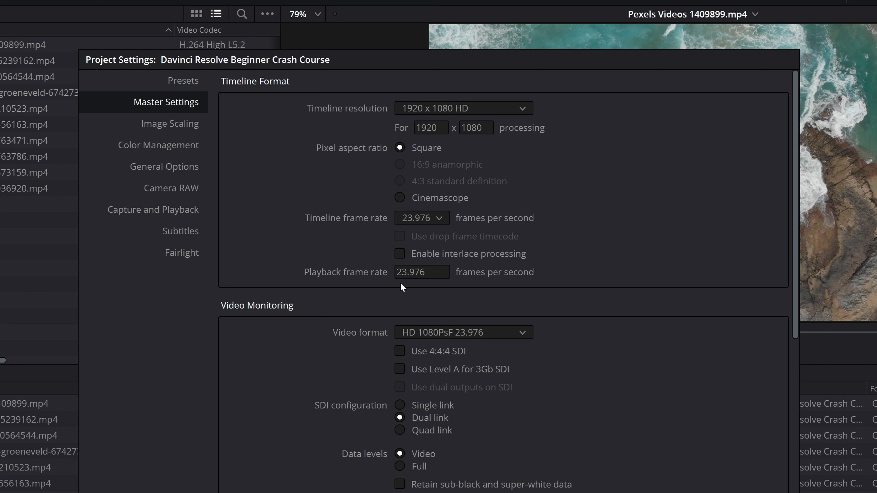
{"action": "scroll", "coordinate": [486, 377], "scroll_direction": "down", "scroll_amount": 4}
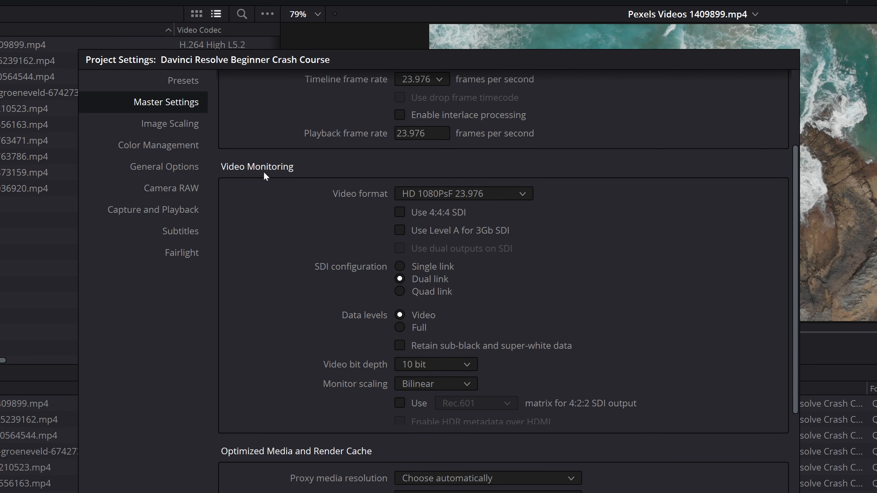
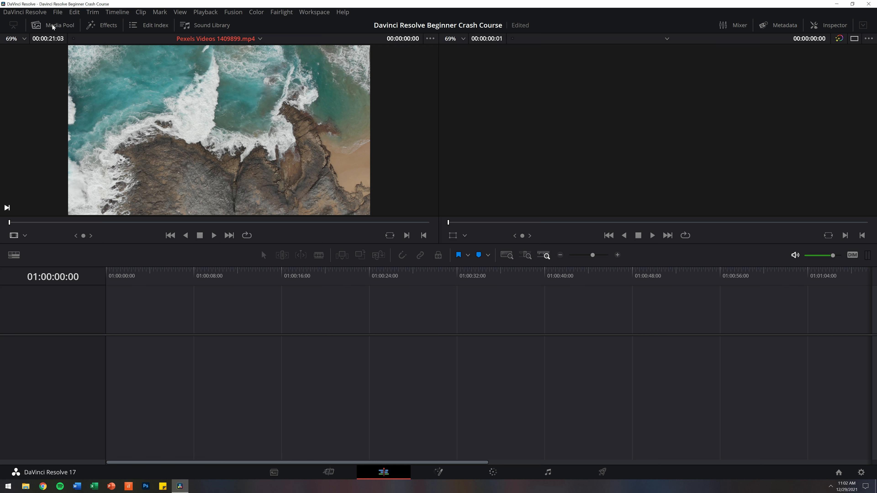
Step: Show the media pool on the Edit page and create a bin named Footage in the Master bin
{"action": "left_click", "coordinate": [53, 25]}
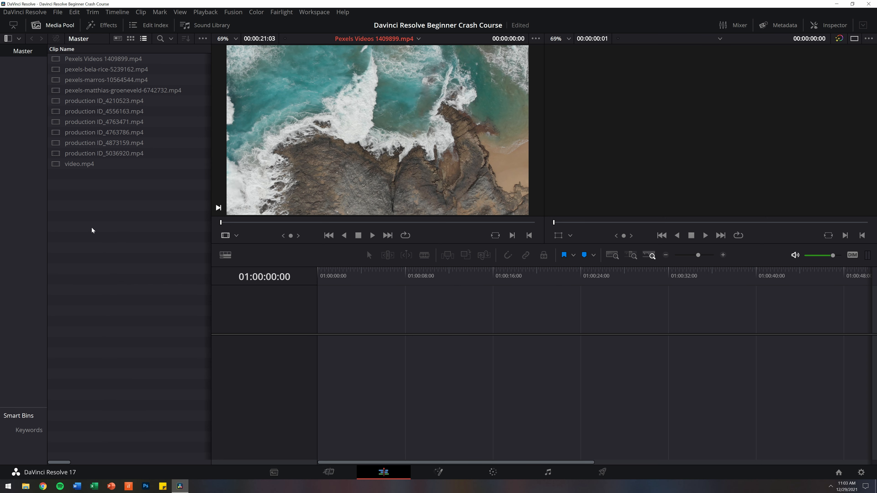
{"action": "right_click", "coordinate": [107, 229]}
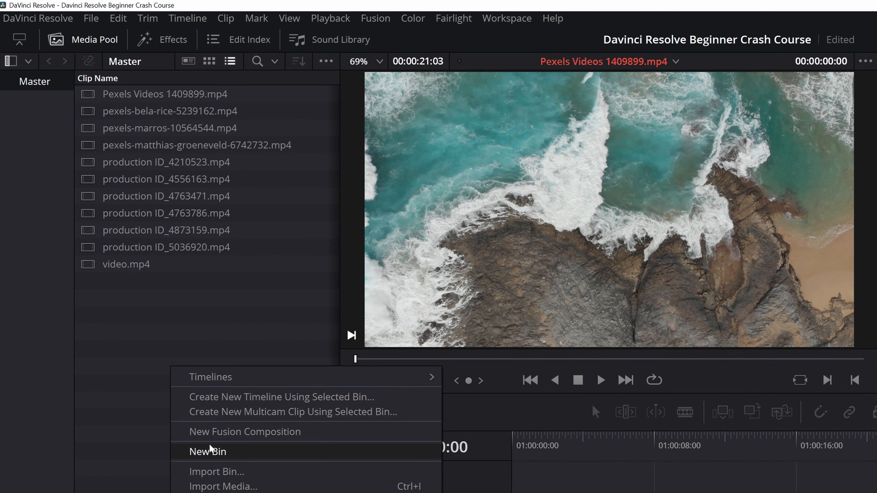
{"action": "left_click", "coordinate": [173, 373]}
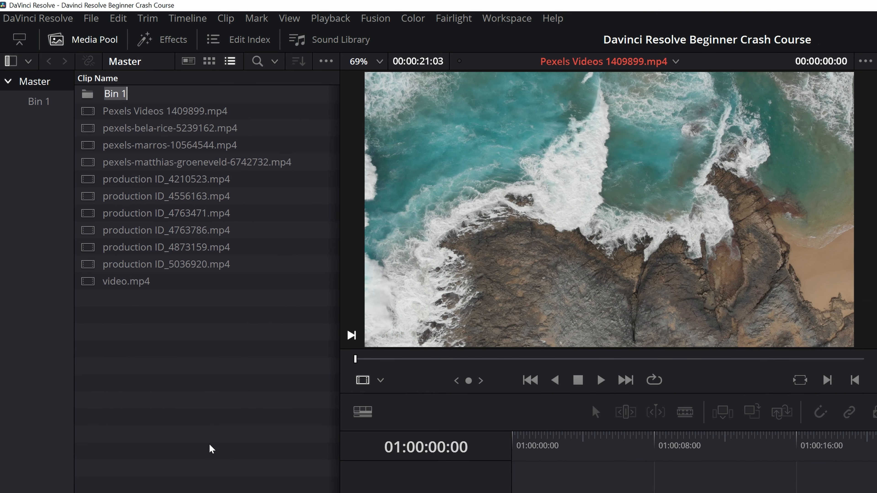
{"action": "type", "text": "Footage"}
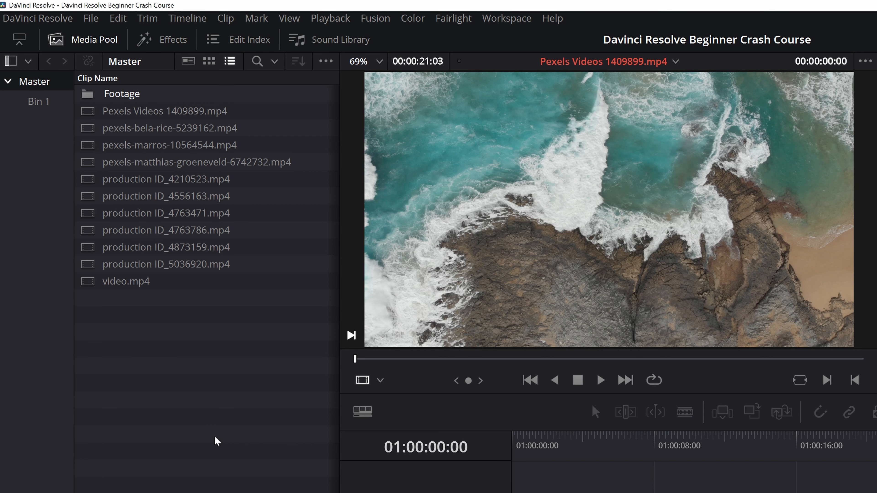
{"action": "key", "text": "Return"}
Step: Move all the video clips into the Footage bin, check the bin's contents and return to the Master bin
{"action": "left_click_drag", "start_coordinate": [132, 335], "coordinate": [117, 94]}
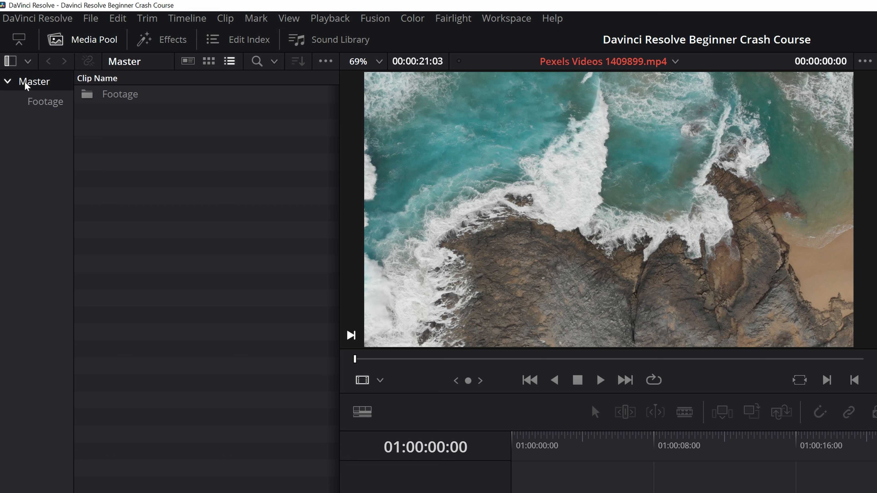
{"action": "left_click", "coordinate": [36, 103]}
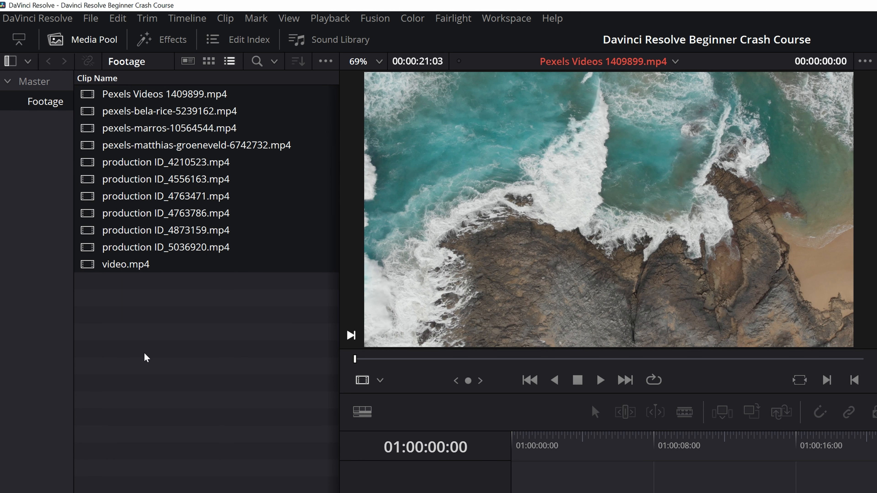
{"action": "left_click", "coordinate": [38, 83]}
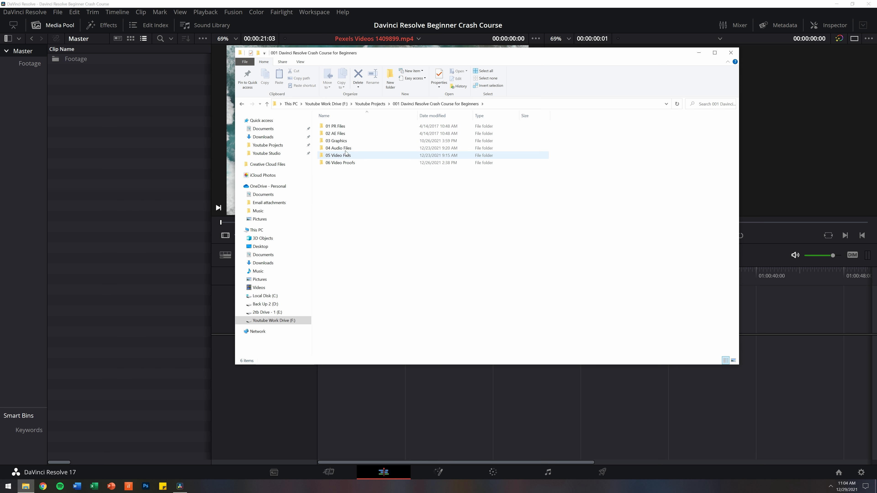
Step: Import both music tracks from the 04 Audio Files folder in File Explorer into the media pool's Master bin
{"action": "double_click", "coordinate": [340, 147]}
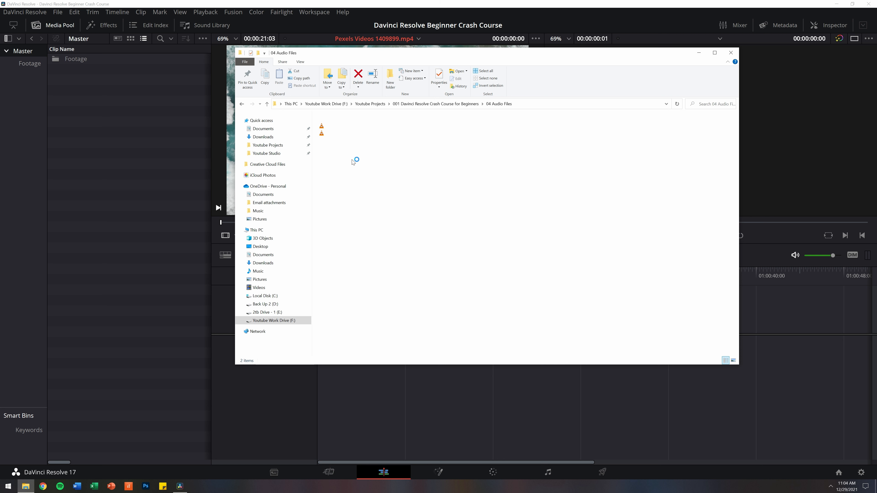
{"action": "left_click_drag", "start_coordinate": [341, 156], "coordinate": [342, 123]}
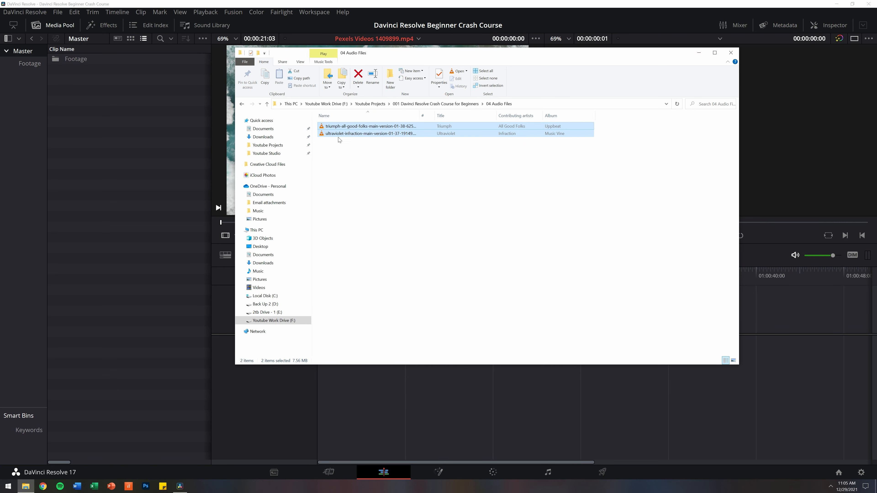
{"action": "left_click_drag", "start_coordinate": [353, 131], "coordinate": [145, 159]}
{"action": "left_click", "coordinate": [152, 214]}
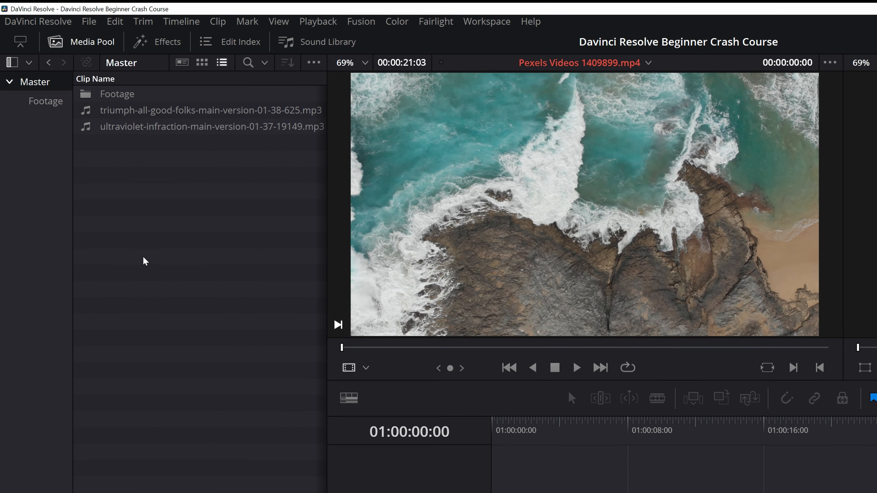
Step: Create a bin named Music in the Master bin and move the two imported mp3 tracks into it
{"action": "right_click", "coordinate": [143, 257]}
{"action": "left_click", "coordinate": [169, 338]}
{"action": "type", "text": "Music"}
{"action": "key", "text": "Return"}
{"action": "left_click_drag", "start_coordinate": [197, 170], "coordinate": [108, 94]}
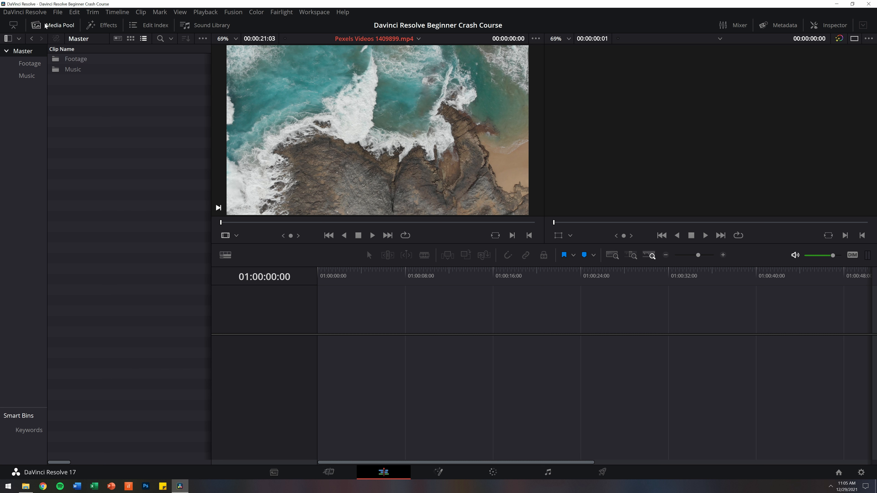
Step: Show the effects library and hide the media pool so the effects fill the whole side area
{"action": "left_click", "coordinate": [100, 25]}
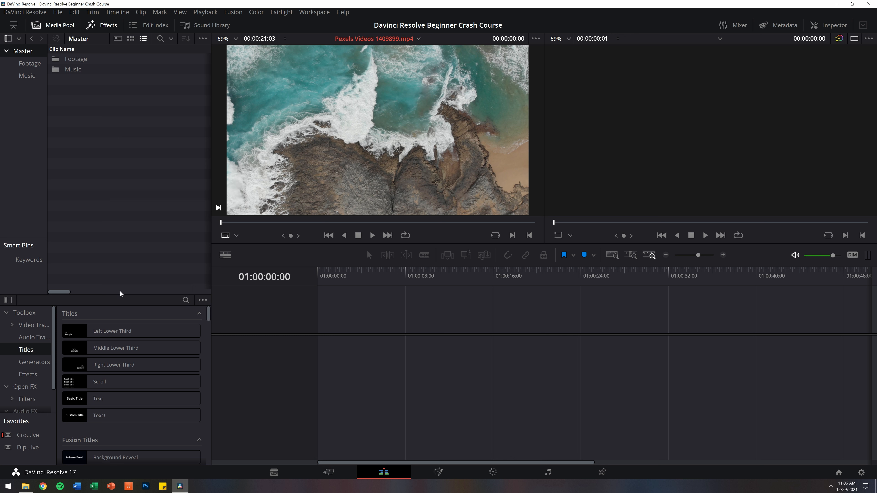
{"action": "left_click", "coordinate": [61, 27]}
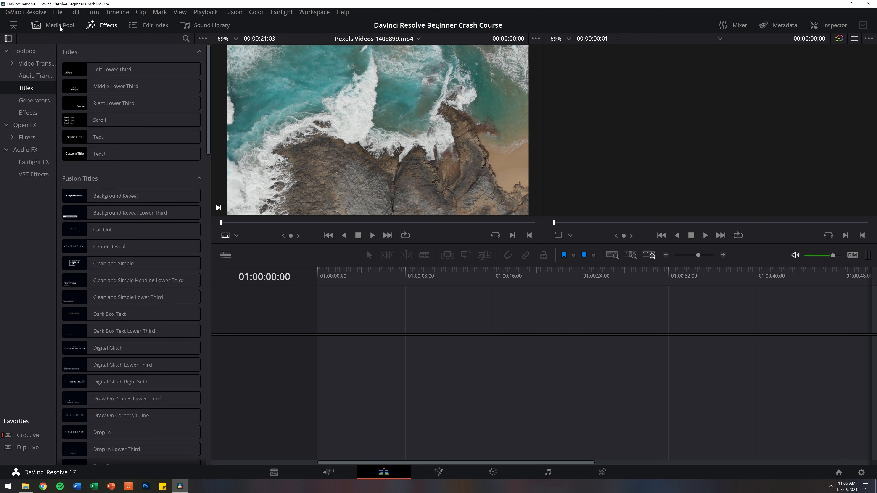
{"action": "left_click", "coordinate": [102, 26]}
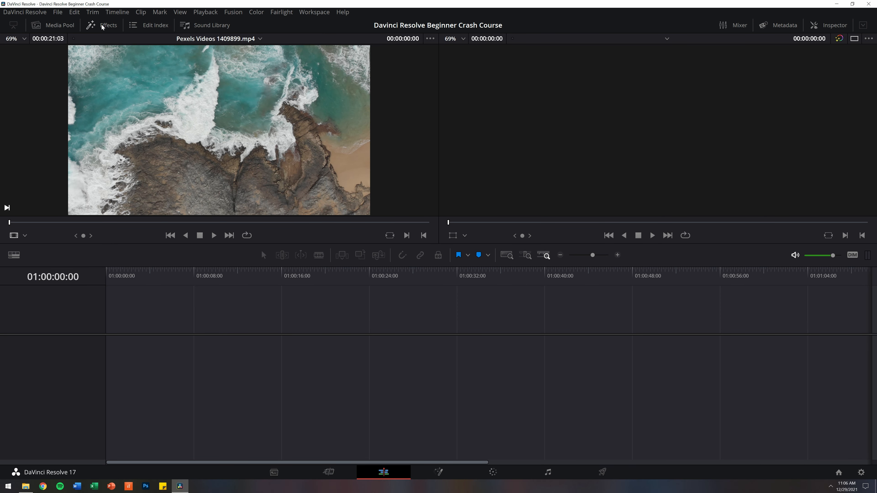
{"action": "left_click", "coordinate": [102, 26]}
{"action": "left_click", "coordinate": [102, 26]}
{"action": "left_click", "coordinate": [103, 26]}
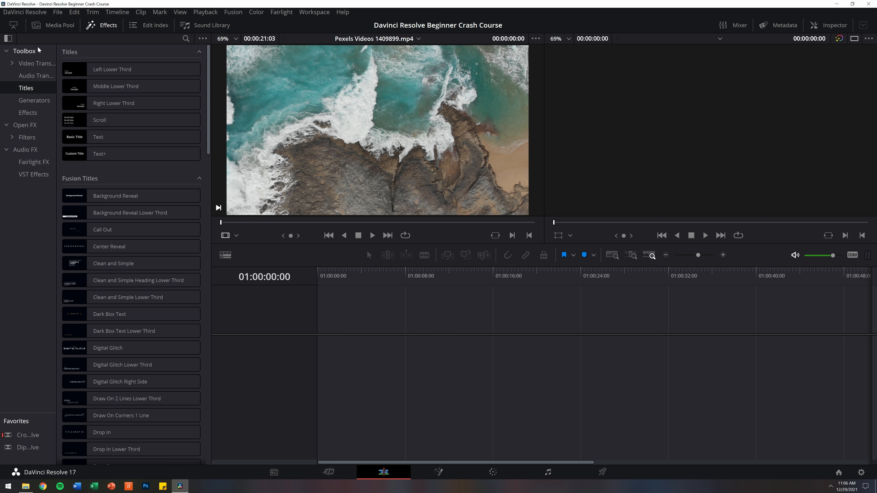
Step: Examine the effects library's full toolbox, followed by its video transitions, audio transitions and titles
{"action": "left_click", "coordinate": [30, 52]}
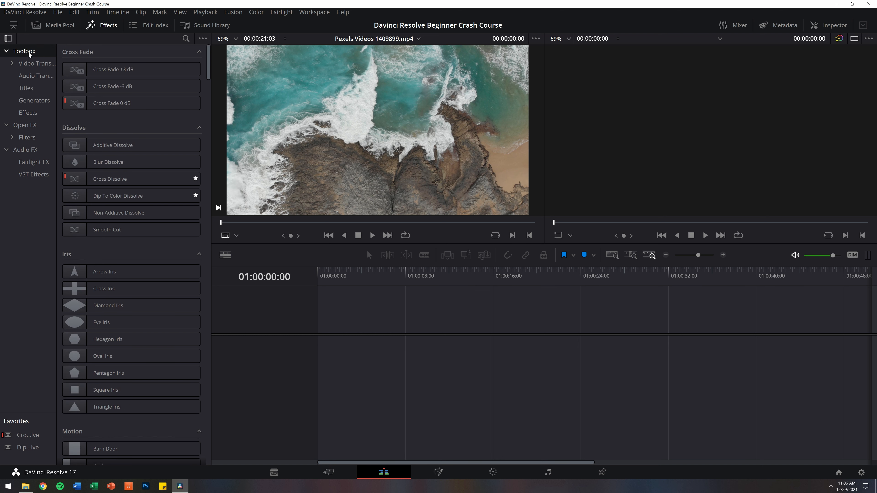
{"action": "left_click_drag", "start_coordinate": [210, 68], "coordinate": [197, 5]}
{"action": "left_click", "coordinate": [24, 66]}
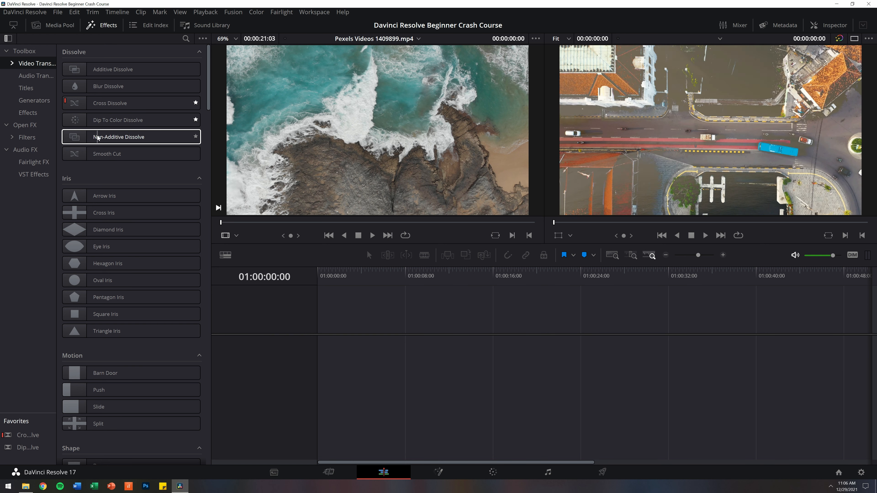
{"action": "mouse_move", "coordinate": [208, 74]}
{"action": "left_mouse_down"}
{"action": "mouse_move", "coordinate": [209, 349]}
{"action": "mouse_move", "coordinate": [190, 98]}
{"action": "mouse_move", "coordinate": [209, 65]}
{"action": "left_mouse_up"}
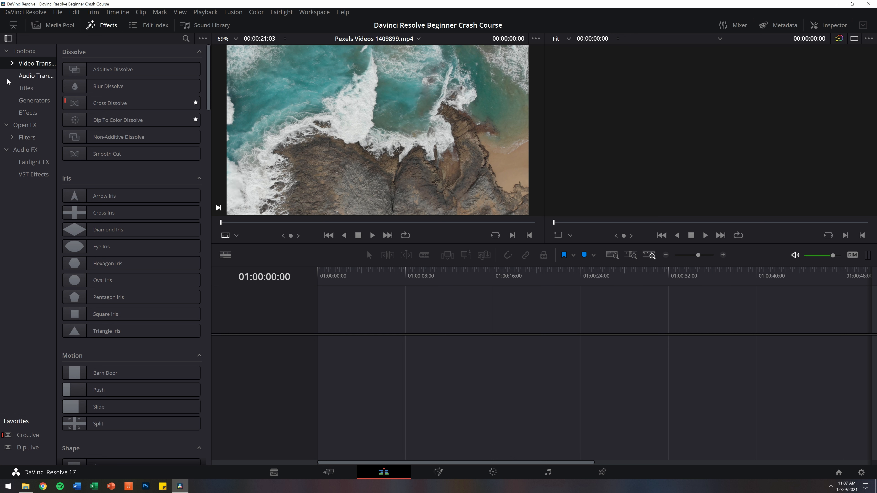
{"action": "left_click", "coordinate": [34, 75]}
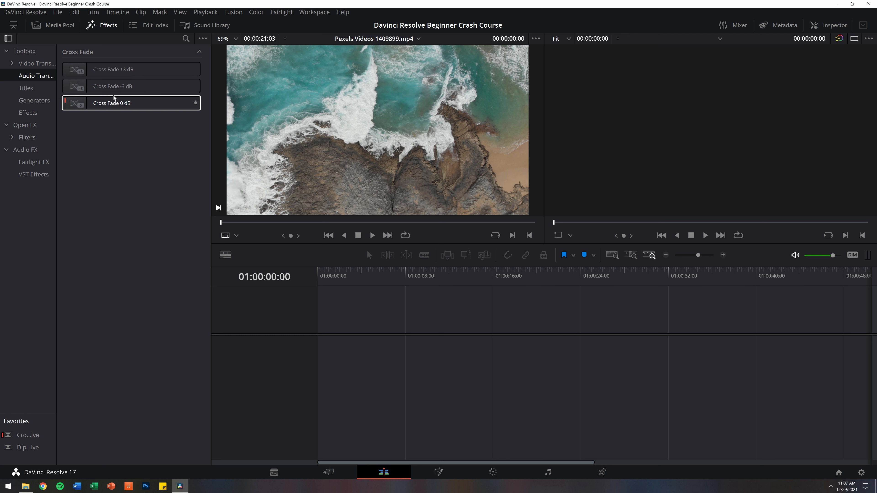
{"action": "left_click", "coordinate": [26, 87]}
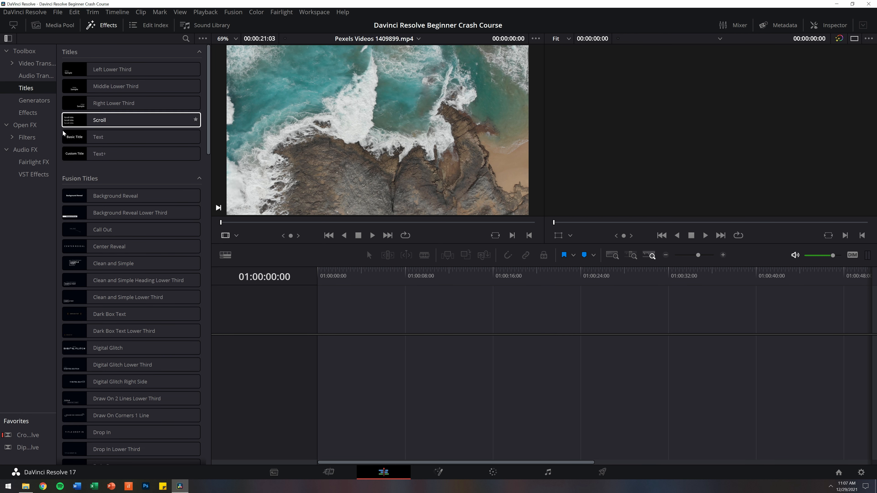
{"action": "scroll", "coordinate": [114, 168], "scroll_direction": "down", "scroll_amount": 5}
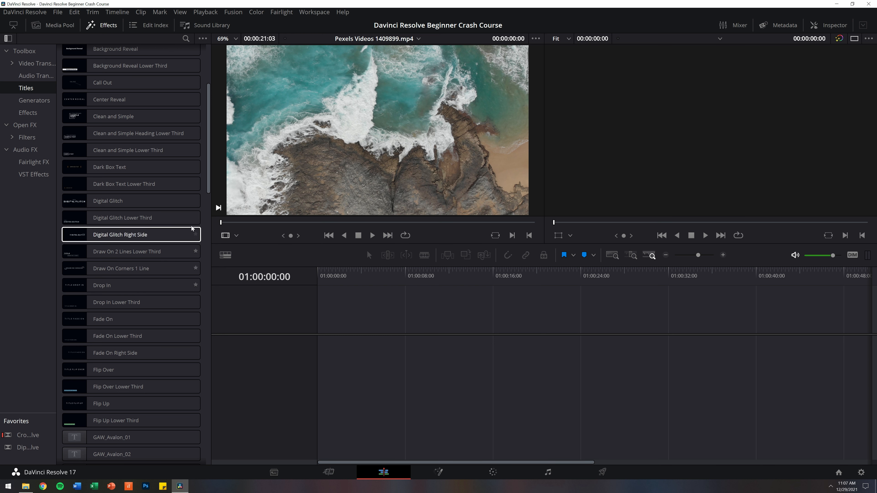
{"action": "scroll", "coordinate": [209, 169], "scroll_direction": "down", "scroll_amount": 8}
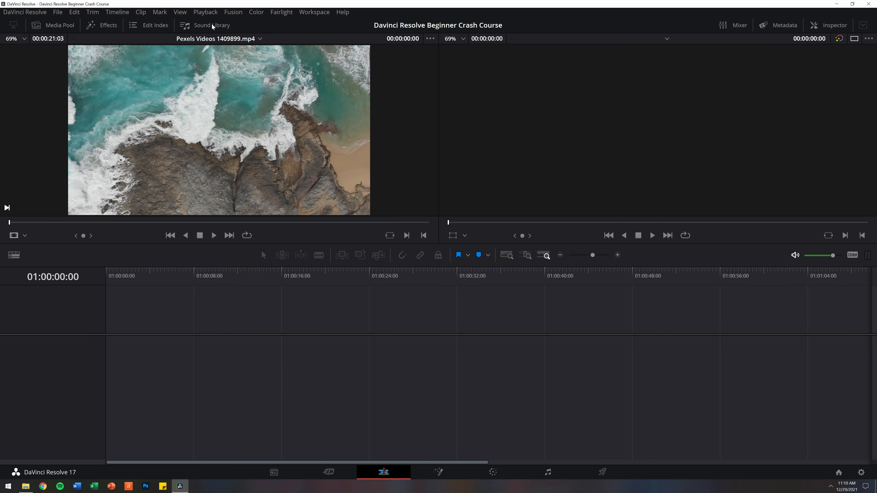
Step: Open the sound library, set its source to Local Database and check the Add Library option
{"action": "left_click", "coordinate": [208, 25]}
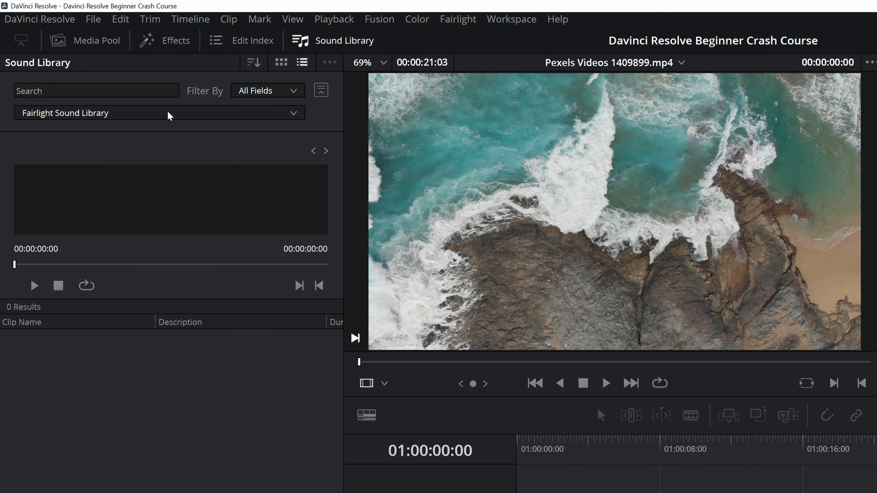
{"action": "left_click", "coordinate": [169, 115]}
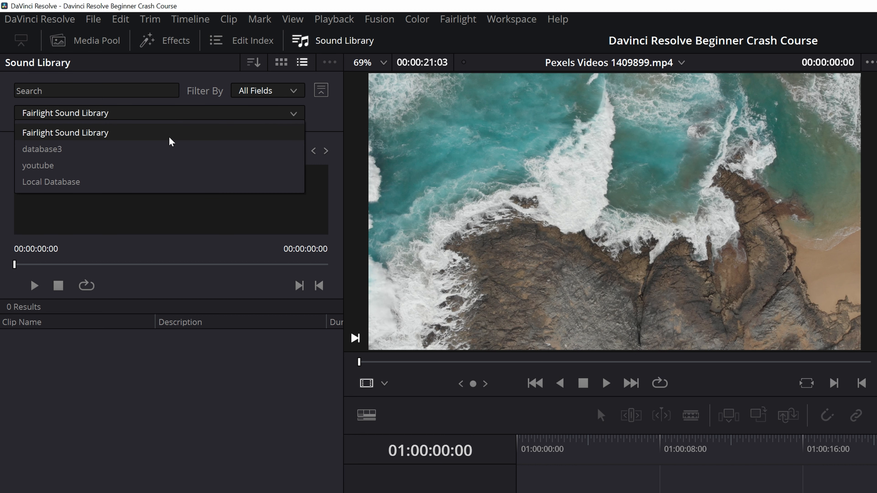
{"action": "left_click", "coordinate": [164, 181]}
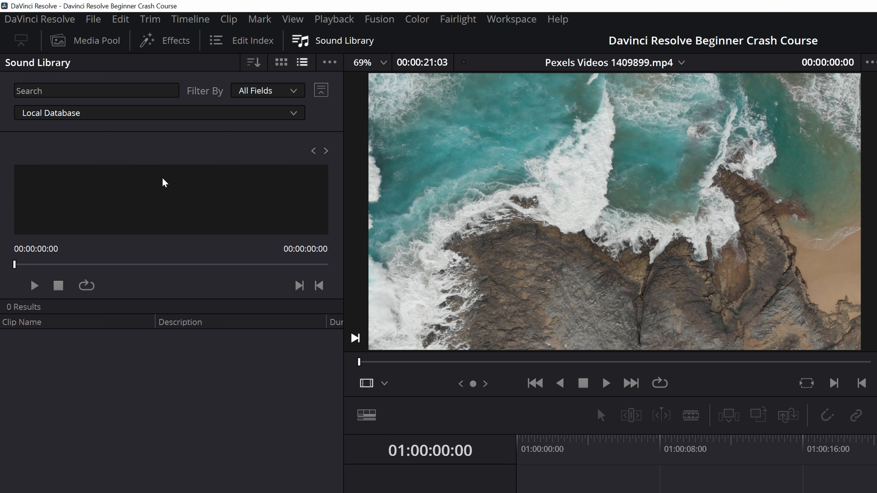
{"action": "left_click", "coordinate": [328, 63]}
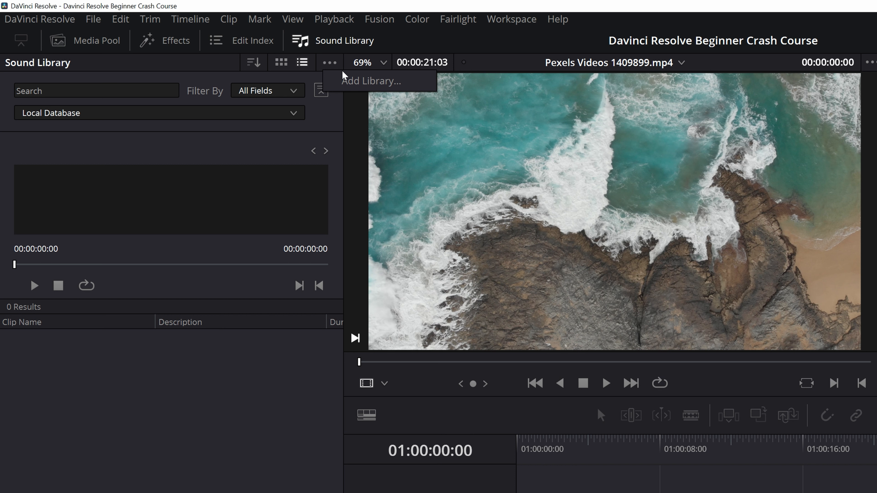
{"action": "left_click", "coordinate": [91, 485]}
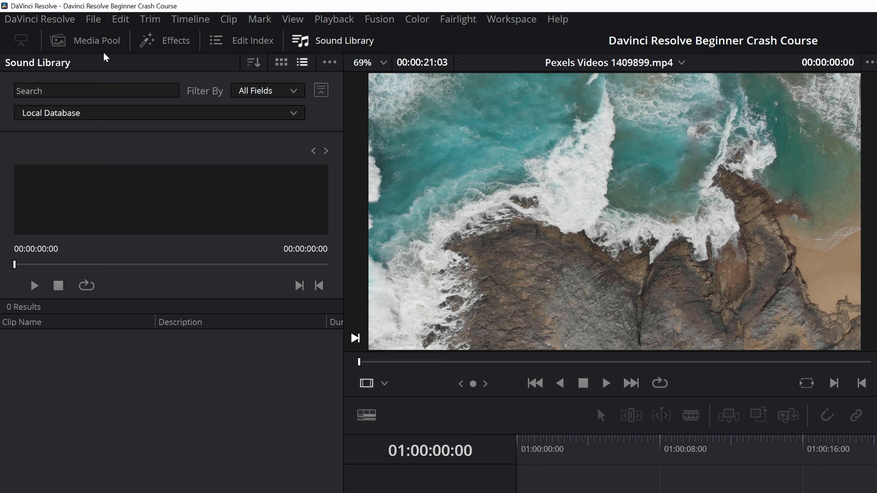
{"action": "left_click", "coordinate": [333, 63]}
{"action": "left_click", "coordinate": [128, 162]}
Step: Search the sound library's Local Database for "swoosh"
{"action": "left_click", "coordinate": [95, 91]}
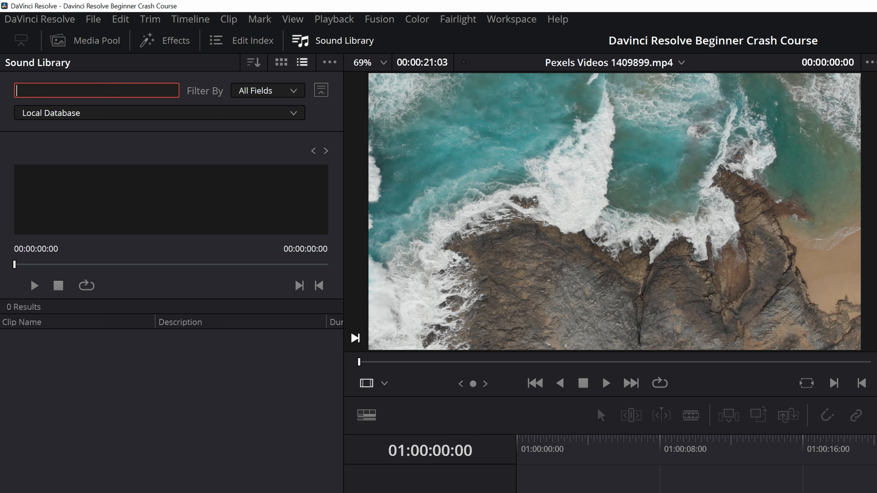
{"action": "type", "text": "swoosh"}
{"action": "key", "text": "Return"}
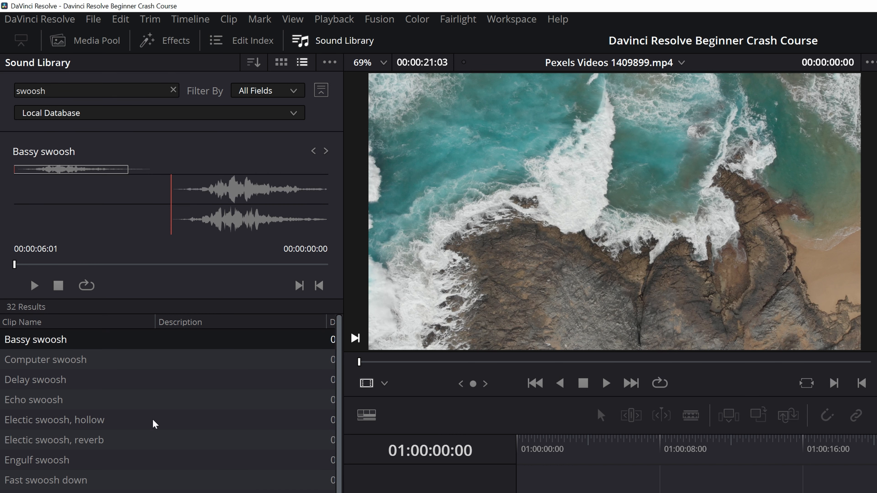
Step: Preview the Speed swoosh sound effect and close the sound library
{"action": "scroll", "coordinate": [172, 485], "scroll_direction": "down", "scroll_amount": 3}
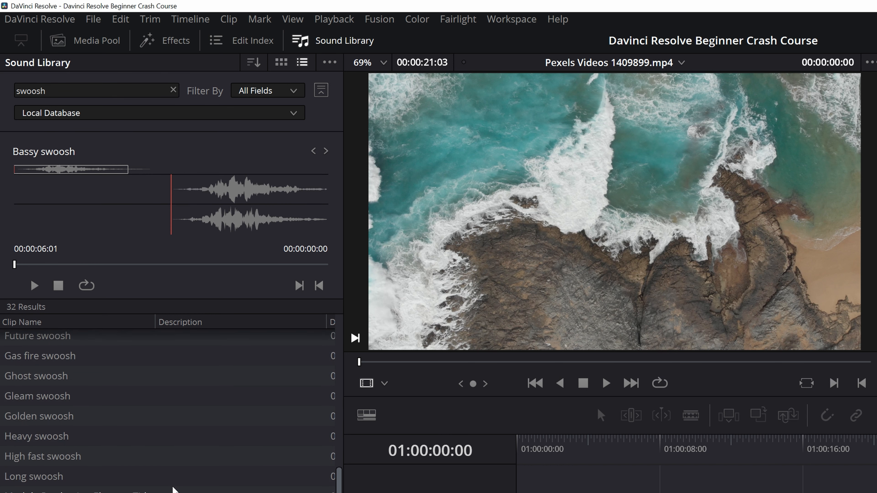
{"action": "left_click", "coordinate": [44, 455]}
{"action": "left_click", "coordinate": [34, 285]}
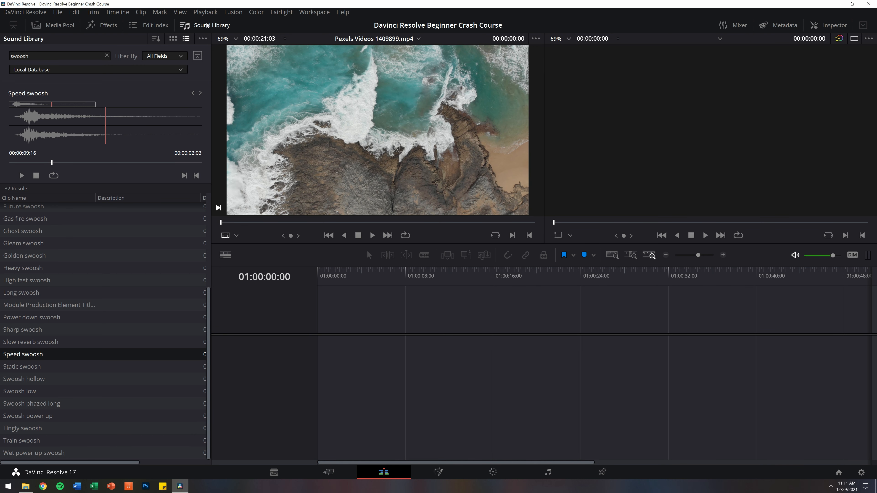
{"action": "left_click", "coordinate": [207, 25]}
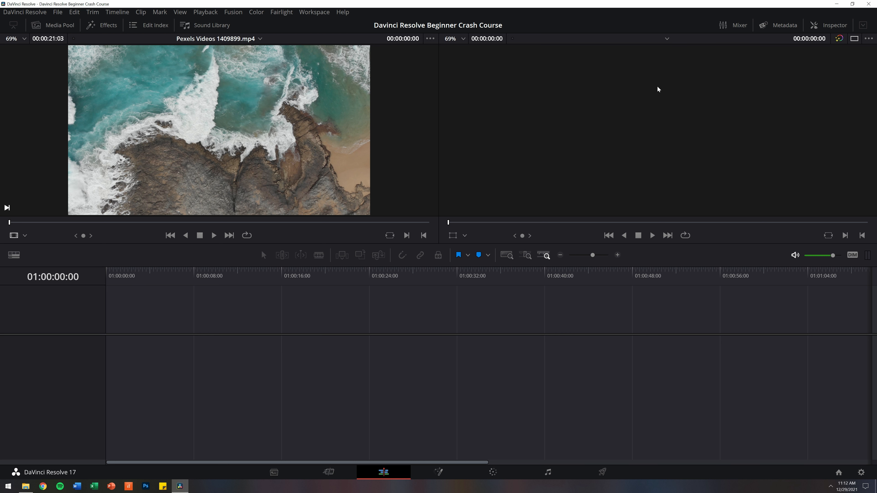
Step: Show the audio mixer beside the timeline
{"action": "left_click", "coordinate": [737, 27]}
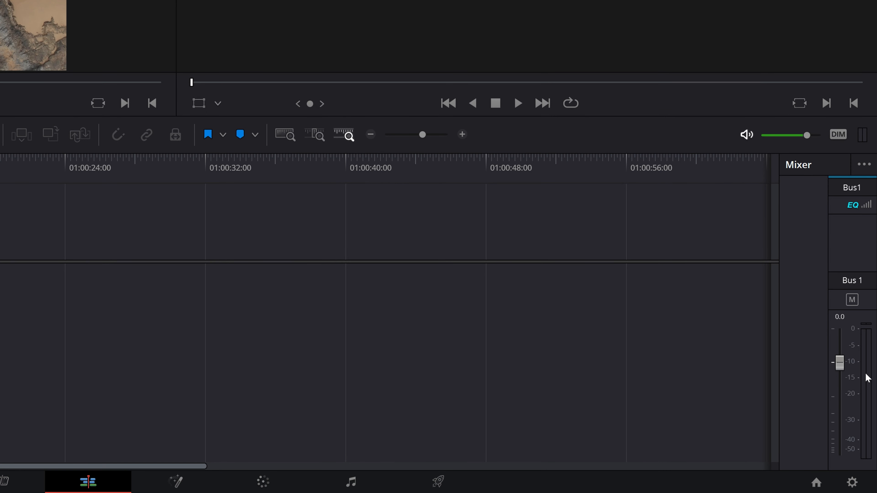
Step: Try lowering the Bus 1 volume fader, return it to 0.0 and hide the audio mixer
{"action": "mouse_move", "coordinate": [840, 363]}
{"action": "left_mouse_down"}
{"action": "mouse_move", "coordinate": [842, 390]}
{"action": "mouse_move", "coordinate": [837, 365]}
{"action": "mouse_move", "coordinate": [841, 376]}
{"action": "left_mouse_up"}
{"action": "left_click_drag", "start_coordinate": [841, 394], "coordinate": [839, 362]}
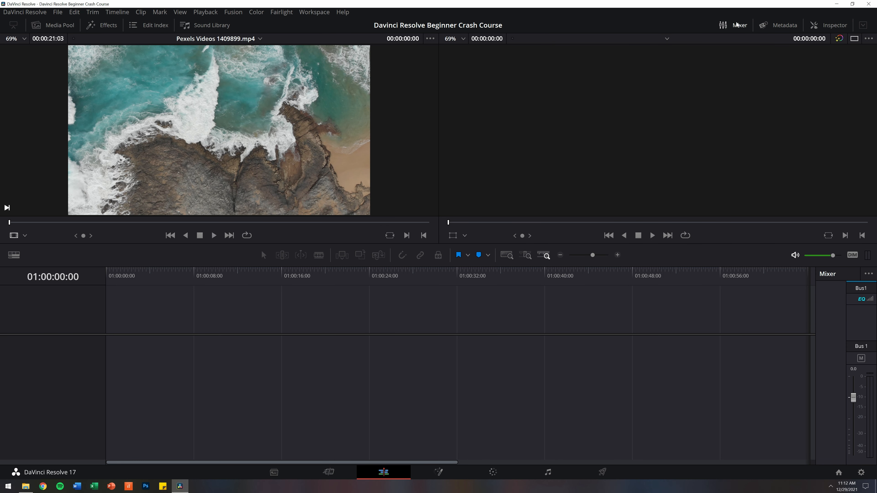
{"action": "left_click", "coordinate": [736, 25]}
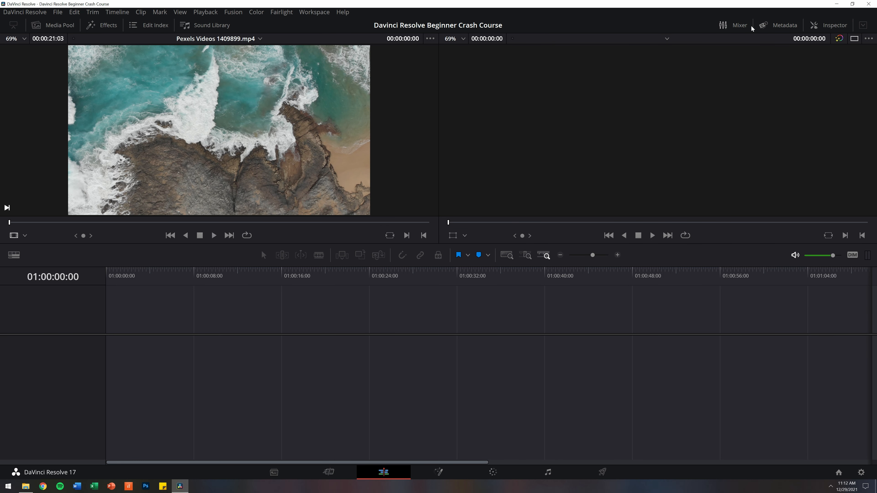
Step: Show and hide the clip metadata, and view the Inspector
{"action": "left_click", "coordinate": [792, 26]}
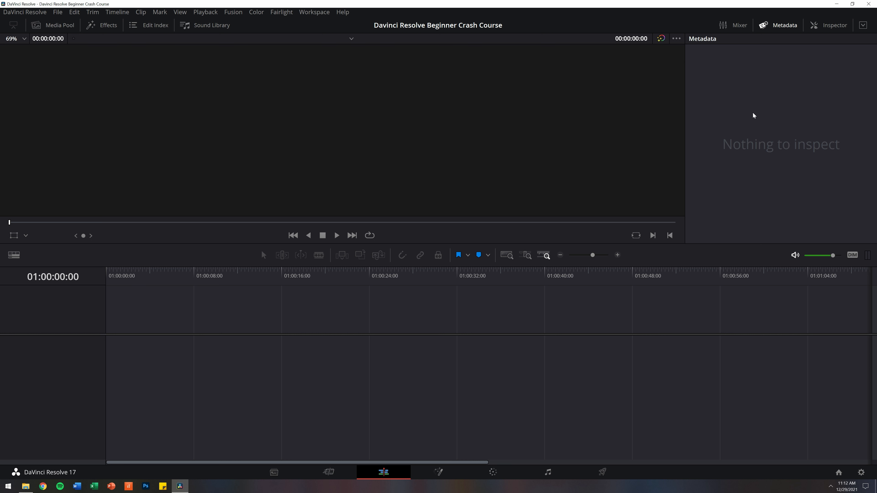
{"action": "left_click", "coordinate": [783, 25]}
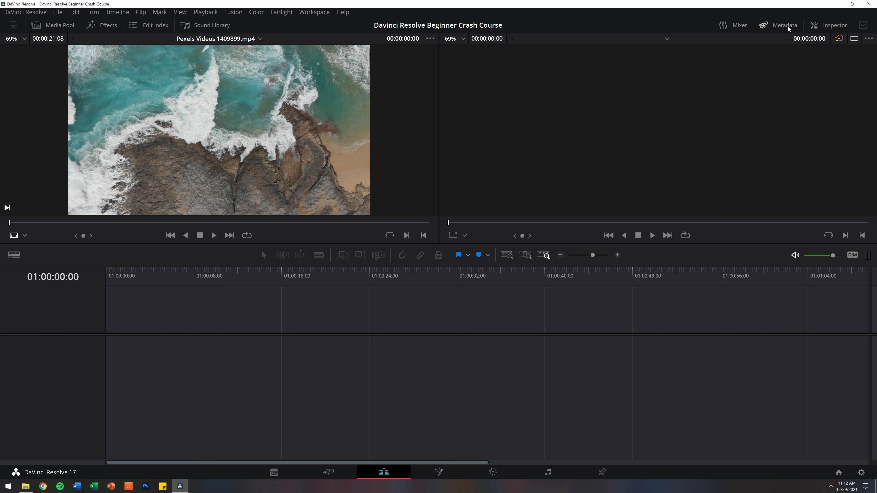
{"action": "left_click", "coordinate": [834, 27]}
Step: Open the Footage bin in the media pool and place all its clips on a new timeline
{"action": "left_click", "coordinate": [54, 25]}
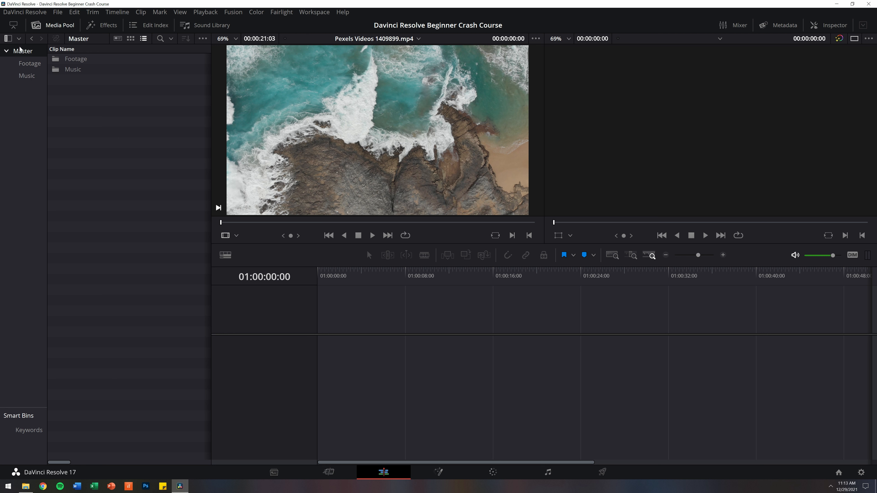
{"action": "left_click", "coordinate": [23, 64]}
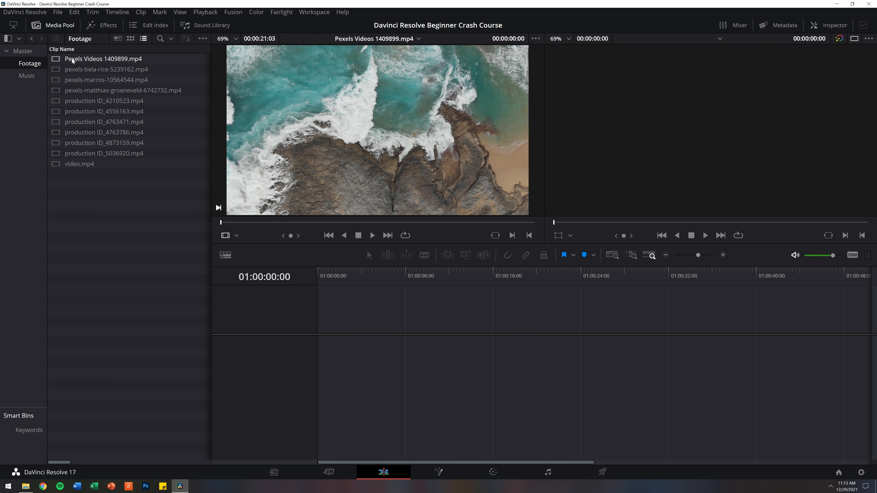
{"action": "left_click_drag", "start_coordinate": [93, 194], "coordinate": [343, 388]}
Step: Zoom the timeline in and out repeatedly to view the clips at different scales
{"action": "key", "text": "ctrl+minus"}
{"action": "key", "text": "ctrl+minus"}
{"action": "key", "text": "ctrl+minus"}
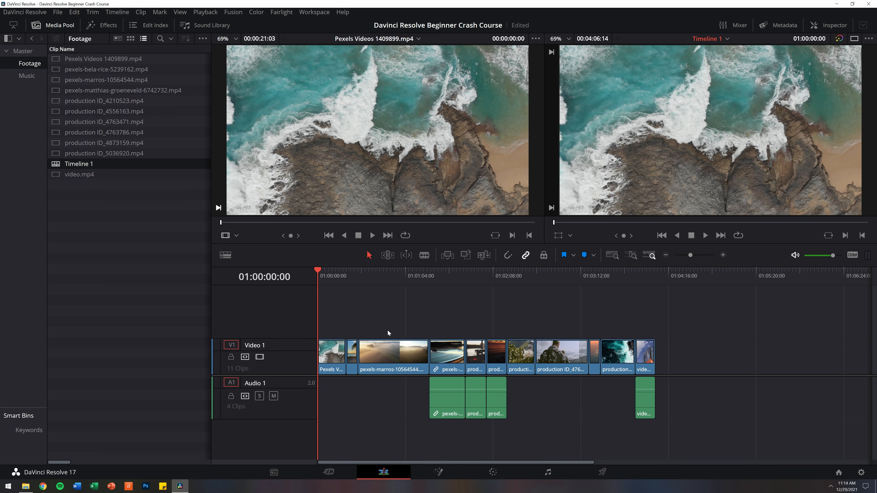
{"action": "key", "text": "ctrl+equal"}
{"action": "key", "text": "ctrl+equal"}
{"action": "key", "text": "ctrl+equal"}
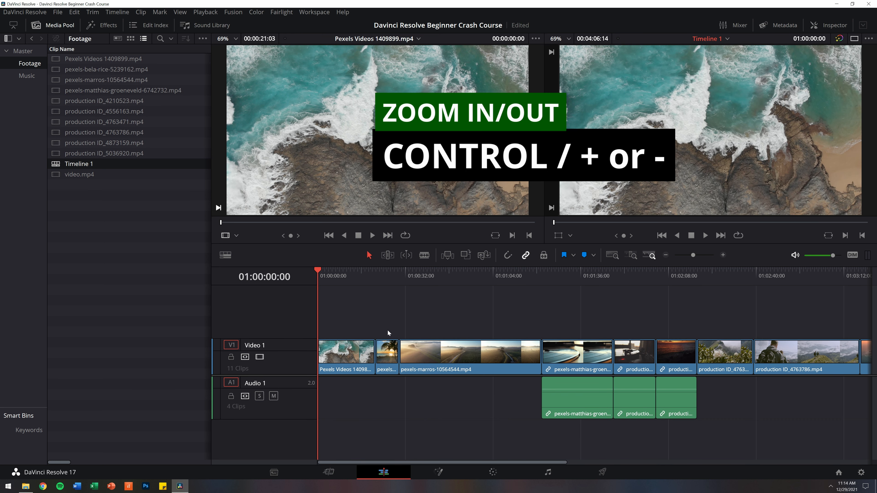
{"action": "key", "text": "ctrl+minus"}
{"action": "key", "text": "ctrl+minus"}
{"action": "key", "text": "ctrl+minus"}
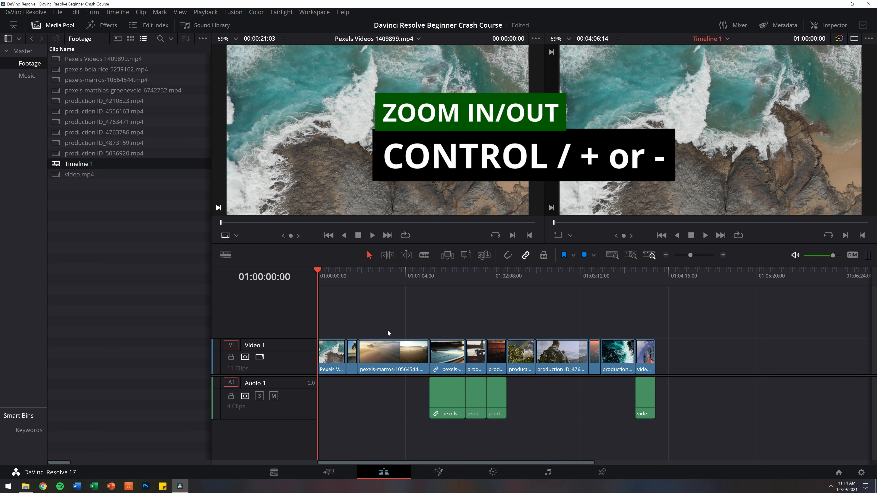
{"action": "key", "text": "ctrl+equal"}
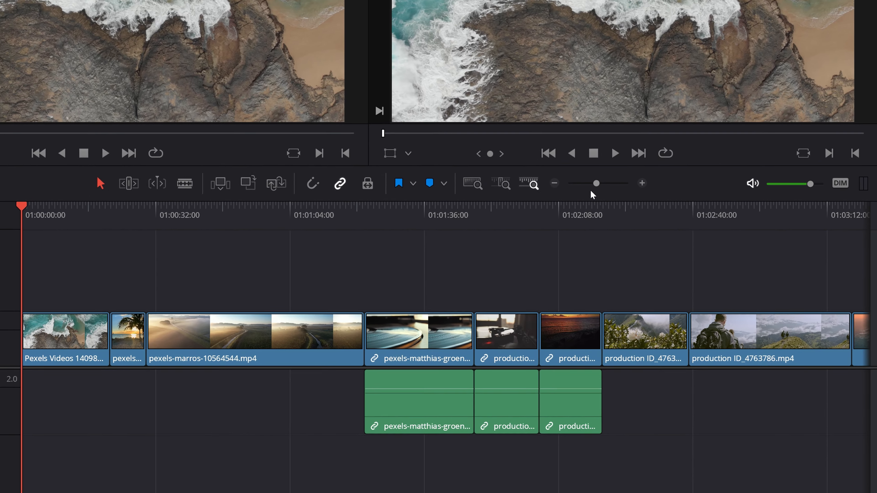
{"action": "mouse_move", "coordinate": [596, 183]}
{"action": "left_mouse_down"}
{"action": "mouse_move", "coordinate": [589, 182]}
{"action": "mouse_move", "coordinate": [603, 182]}
{"action": "mouse_move", "coordinate": [595, 189]}
{"action": "left_mouse_up"}
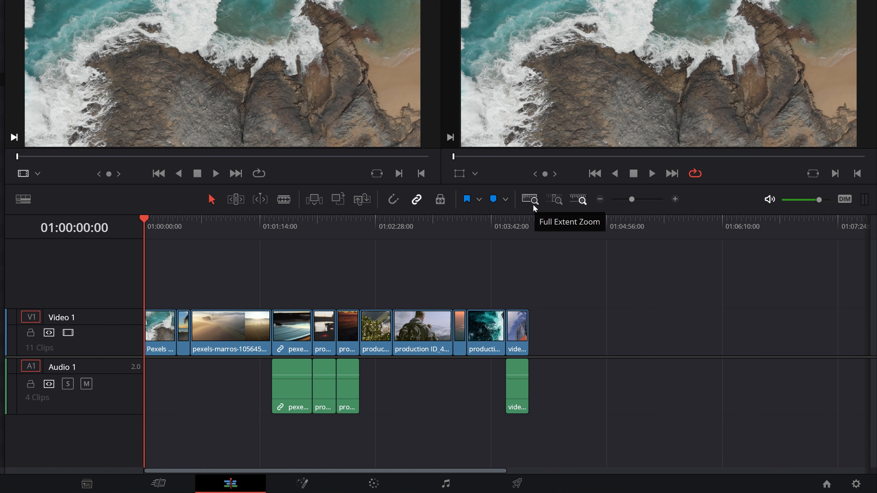
Step: Compare the timeline's full extent, detail and custom zoom levels, and pan along the clips and back
{"action": "left_click", "coordinate": [533, 204]}
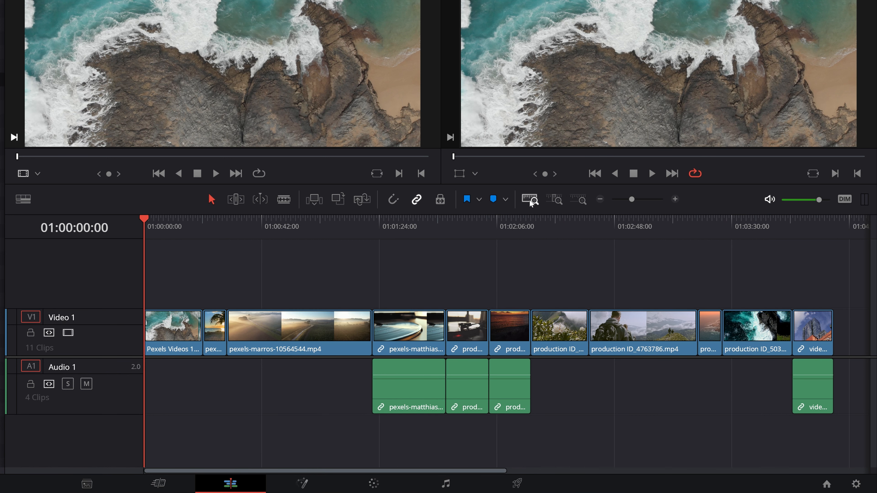
{"action": "left_click", "coordinate": [558, 200]}
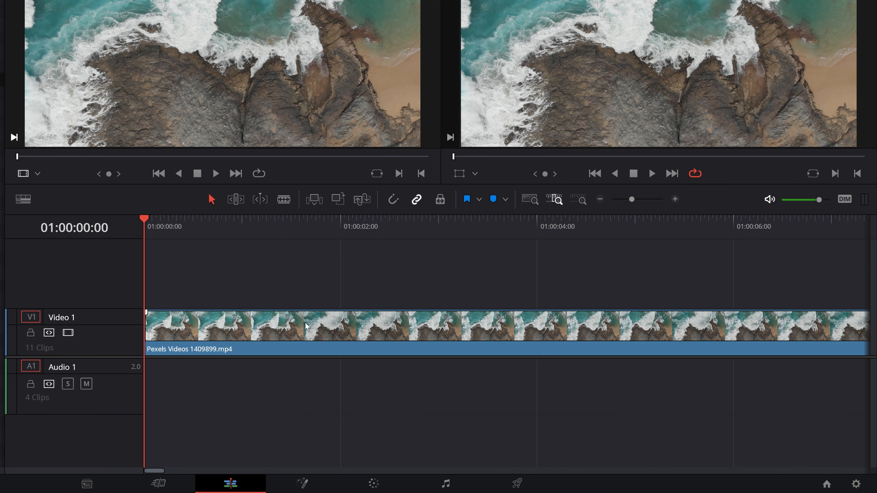
{"action": "left_click_drag", "start_coordinate": [146, 218], "coordinate": [346, 247]}
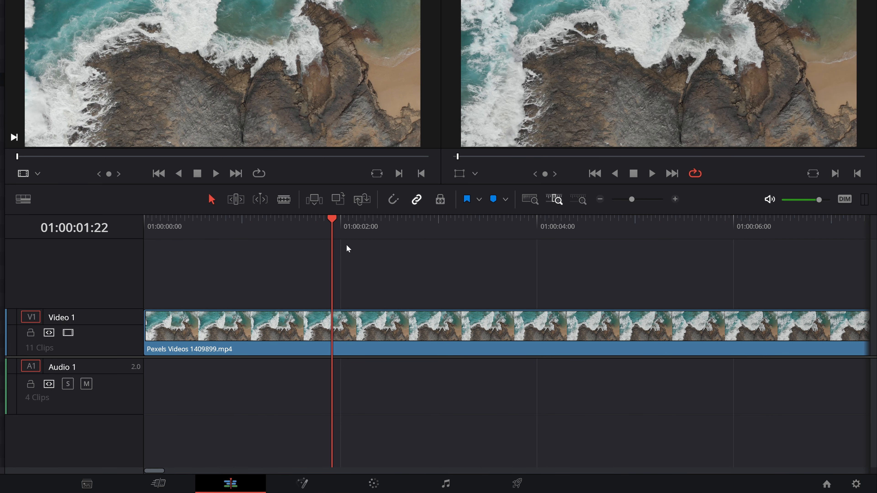
{"action": "left_click", "coordinate": [579, 200]}
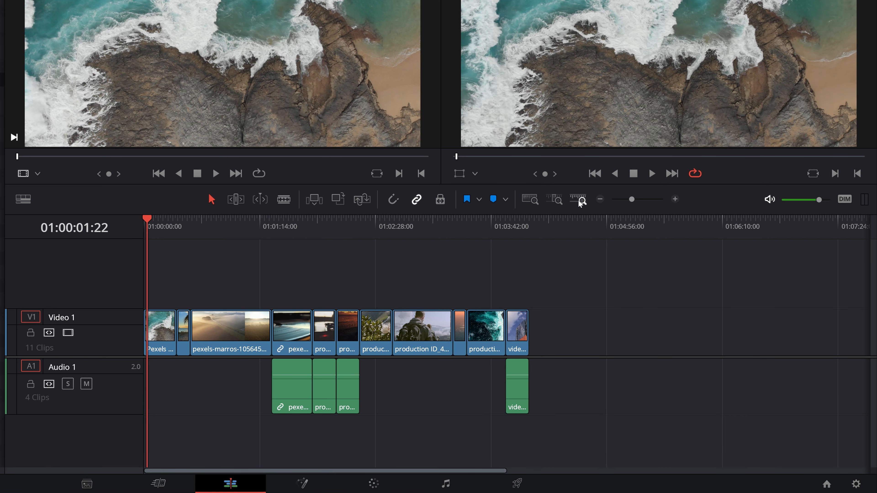
{"action": "left_click", "coordinate": [583, 200]}
{"action": "left_click", "coordinate": [530, 200]}
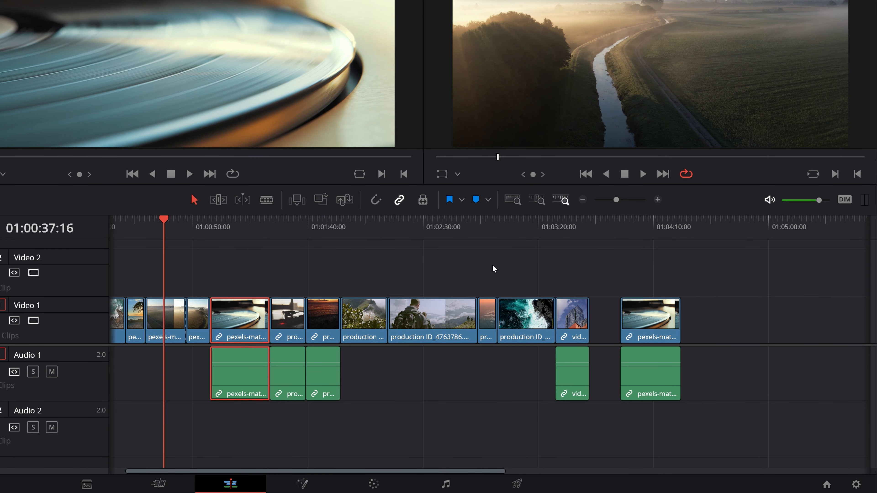
{"action": "left_click_drag", "start_coordinate": [492, 265], "coordinate": [267, 271]}
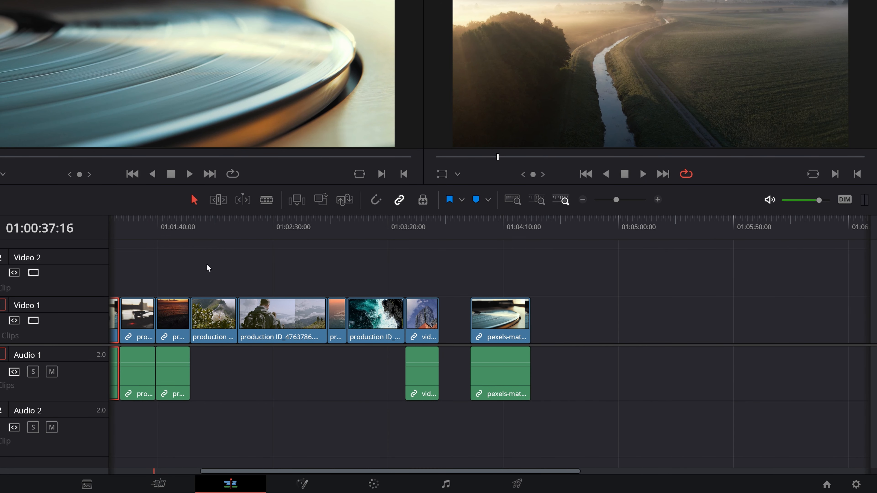
{"action": "left_click_drag", "start_coordinate": [211, 271], "coordinate": [488, 262]}
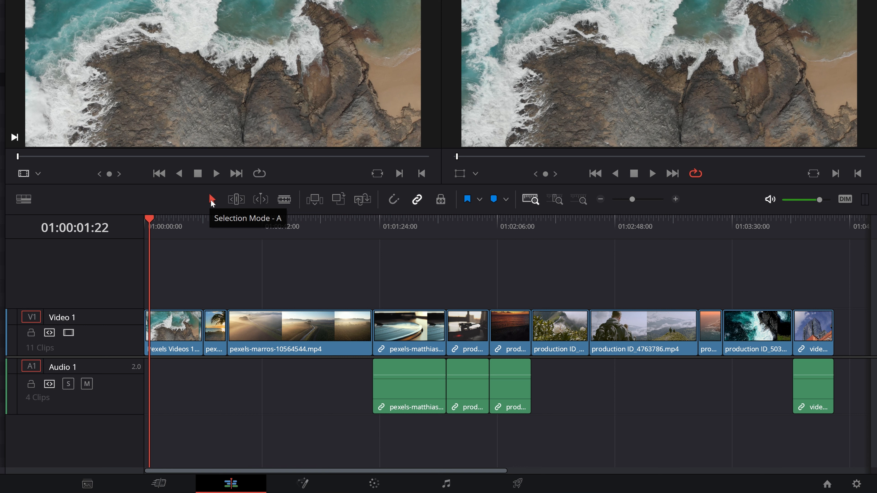
Step: Select the first three timeline clips as a group, select all the remaining clips instead, and clear the selection
{"action": "left_click_drag", "start_coordinate": [333, 249], "coordinate": [165, 409]}
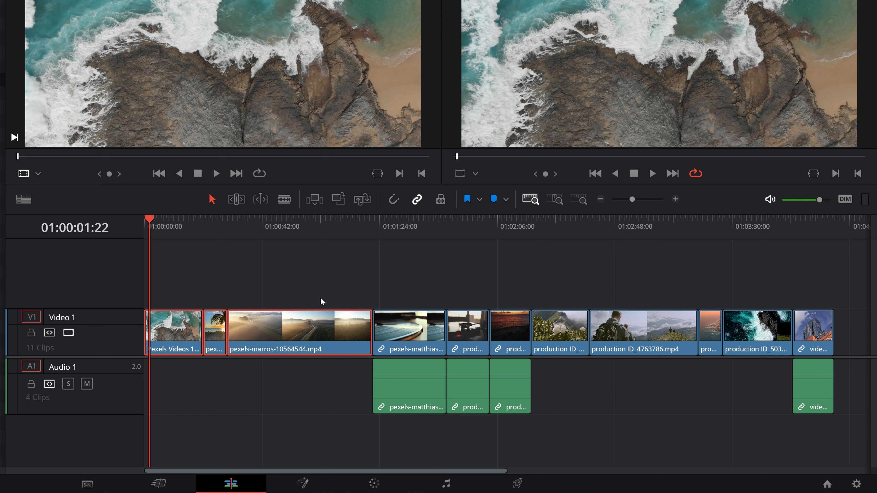
{"action": "left_click_drag", "start_coordinate": [407, 255], "coordinate": [836, 409]}
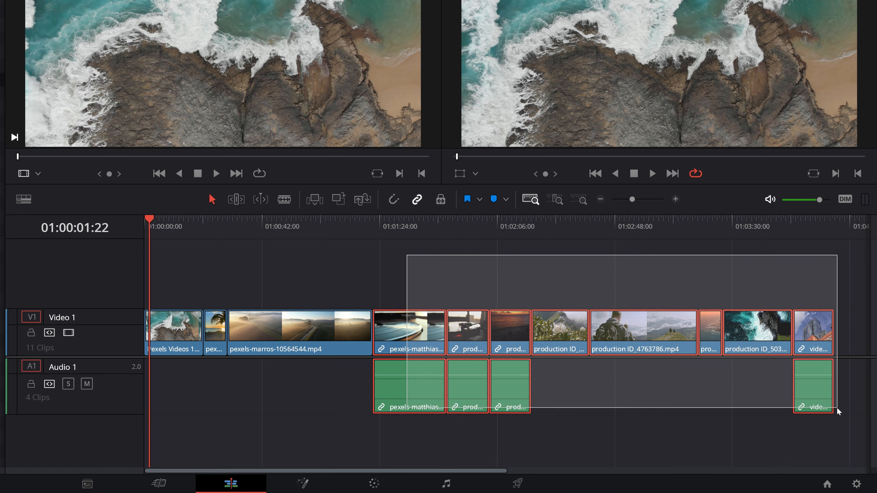
{"action": "left_click", "coordinate": [385, 276]}
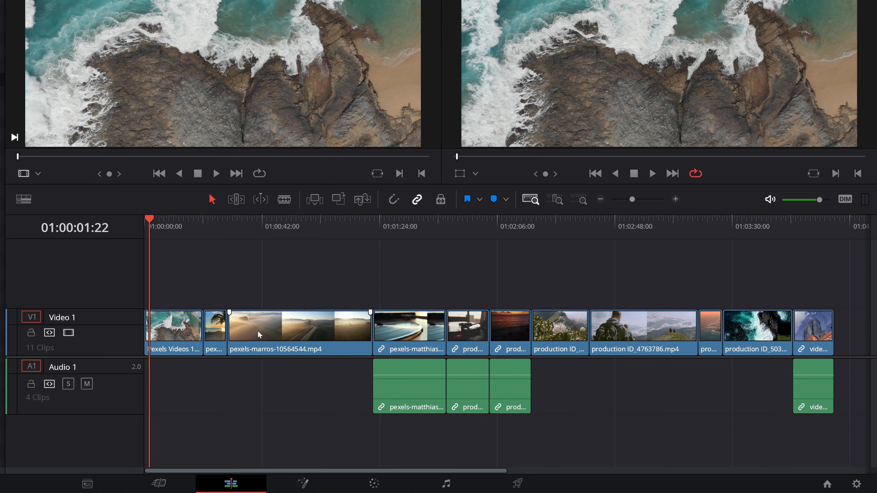
Step: Shift pexels-marros-10564544.mp4 over the following clip, undo the move, and try moving the clip with snapping switched
{"action": "left_click", "coordinate": [269, 331]}
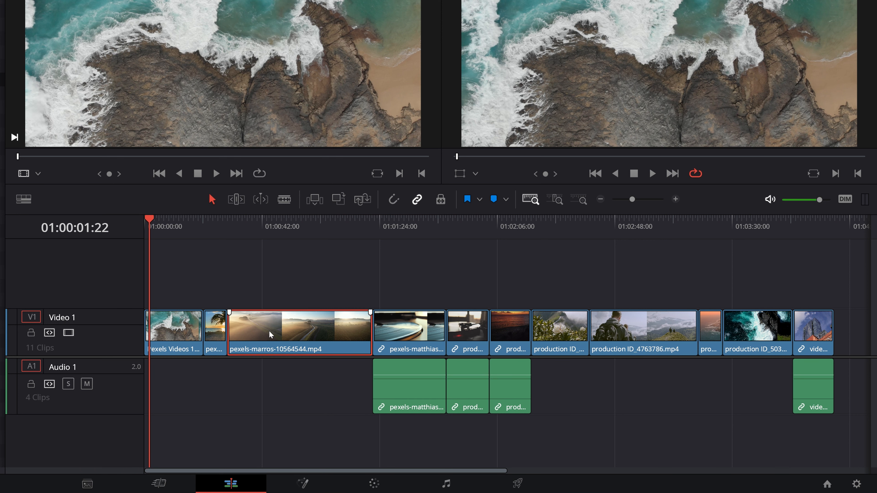
{"action": "left_click_drag", "start_coordinate": [269, 330], "coordinate": [300, 323]}
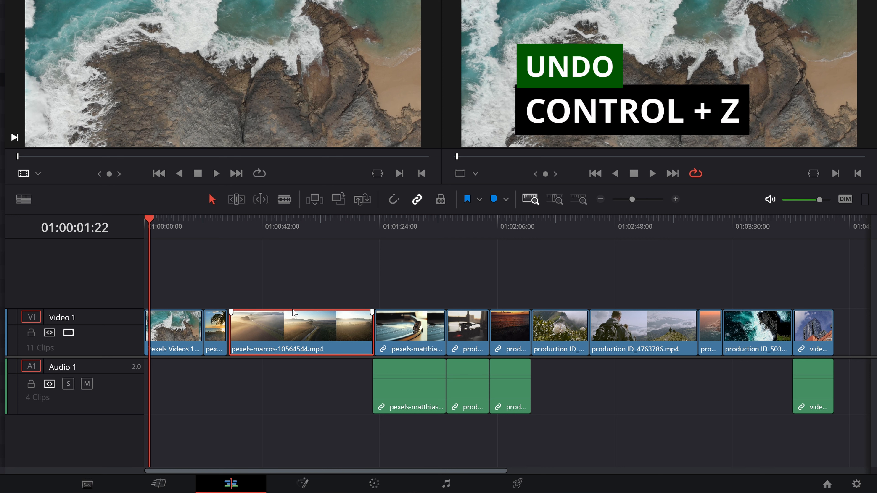
{"action": "key", "text": "ctrl+z"}
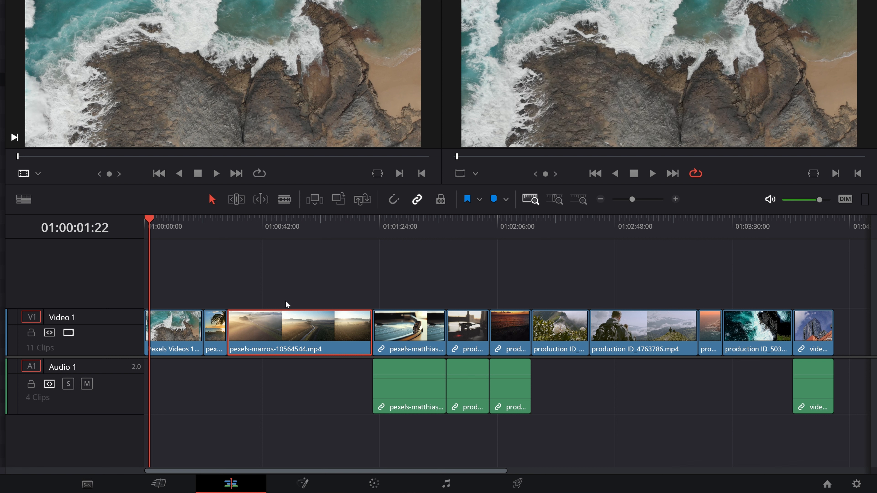
{"action": "left_click", "coordinate": [391, 200]}
{"action": "left_click_drag", "start_coordinate": [317, 335], "coordinate": [289, 285]}
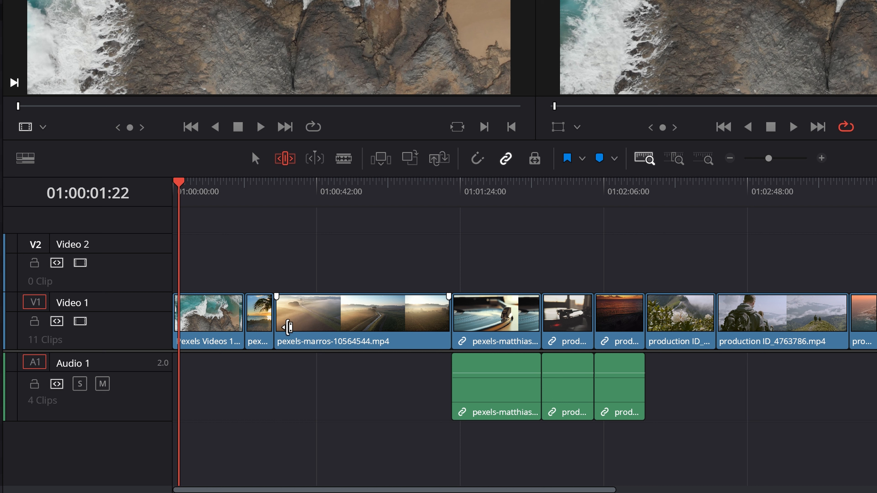
Step: Ripple trim both ends of pexels-marros-10564544.mp4 to about 27 seconds in Trim Edit mode, and slip its footage within the clip
{"action": "mouse_move", "coordinate": [276, 326]}
{"action": "left_mouse_down"}
{"action": "mouse_move", "coordinate": [337, 325]}
{"action": "mouse_move", "coordinate": [274, 323]}
{"action": "mouse_move", "coordinate": [332, 320]}
{"action": "mouse_move", "coordinate": [300, 320]}
{"action": "mouse_move", "coordinate": [344, 327]}
{"action": "mouse_move", "coordinate": [291, 327]}
{"action": "mouse_move", "coordinate": [344, 327]}
{"action": "mouse_move", "coordinate": [280, 322]}
{"action": "left_mouse_up"}
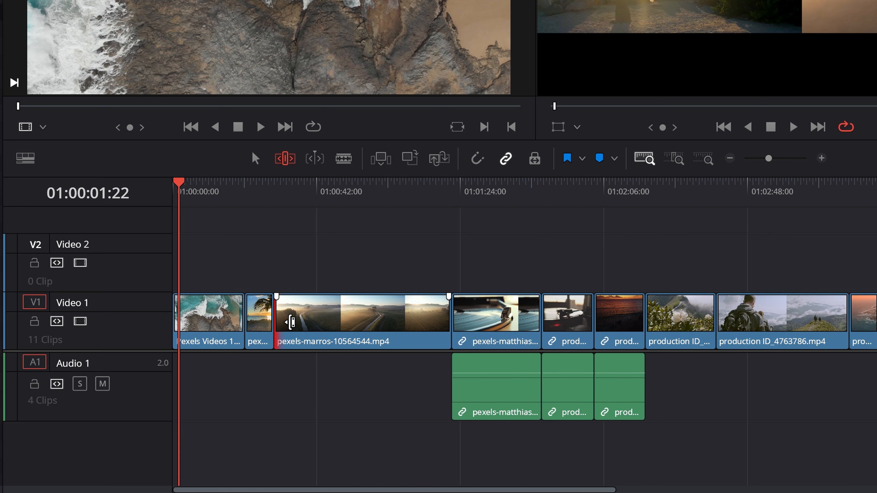
{"action": "left_click_drag", "start_coordinate": [288, 326], "coordinate": [344, 334]}
{"action": "left_click_drag", "start_coordinate": [398, 335], "coordinate": [390, 335]}
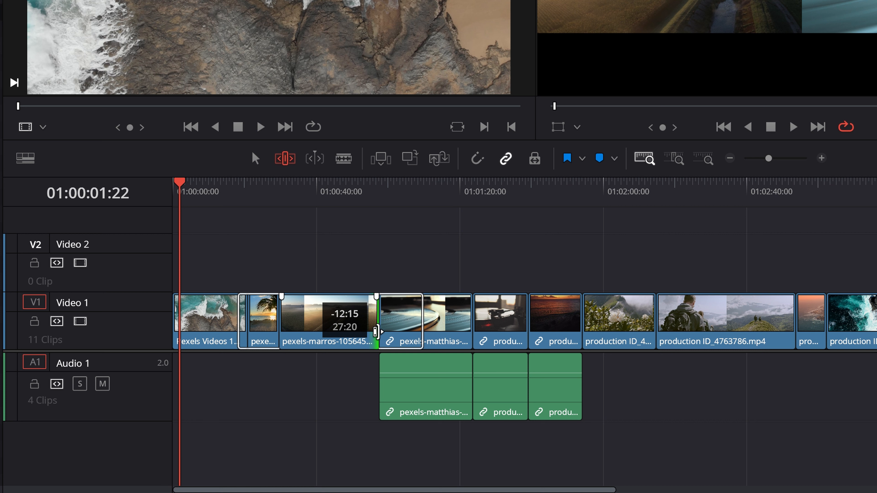
{"action": "left_click_drag", "start_coordinate": [376, 332], "coordinate": [377, 330]}
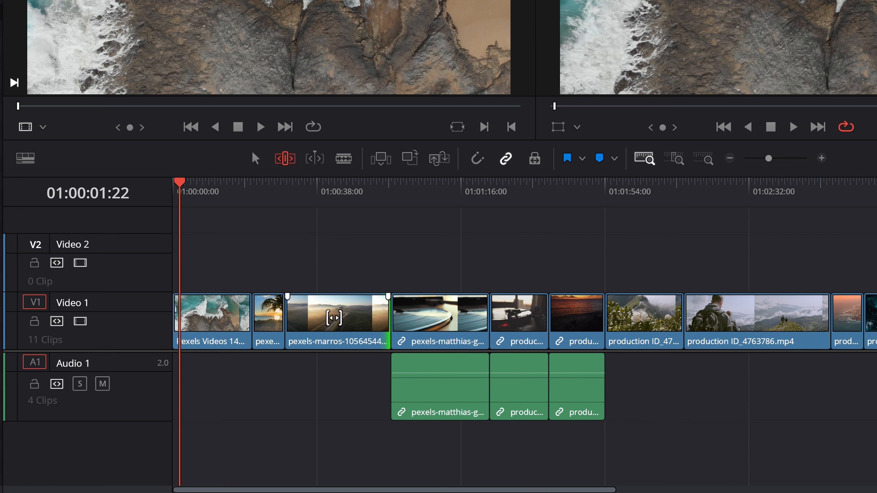
{"action": "left_click", "coordinate": [347, 322]}
{"action": "left_click_drag", "start_coordinate": [347, 322], "coordinate": [363, 311]}
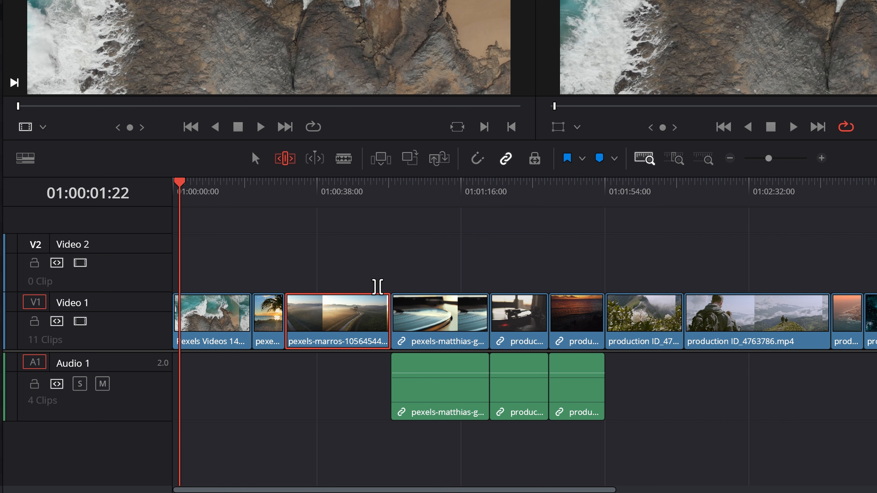
Step: Move all clips after pexels-marros-10564544.mp4 further along the timeline, and shift that clip to leave gaps on both sides
{"action": "left_click_drag", "start_coordinate": [423, 246], "coordinate": [874, 416]}
{"action": "left_click_drag", "start_coordinate": [438, 327], "coordinate": [503, 332]}
{"action": "left_click_drag", "start_coordinate": [323, 328], "coordinate": [352, 328]}
{"action": "left_click", "coordinate": [357, 254]}
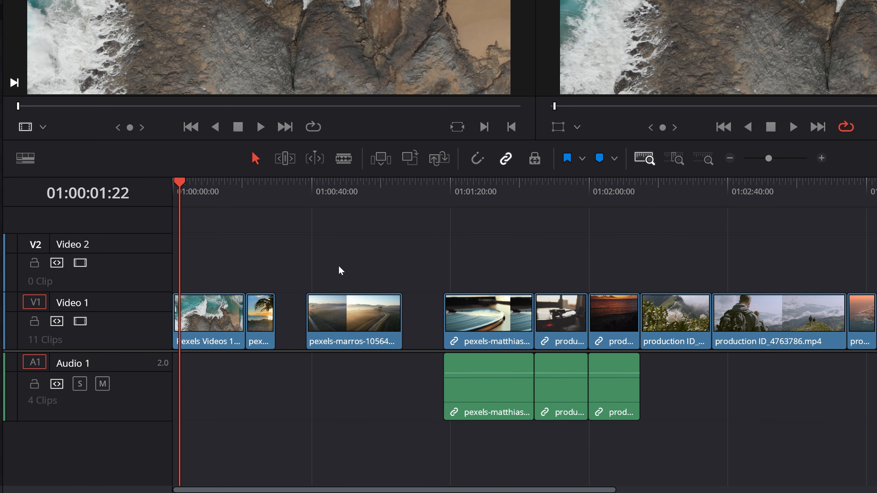
Step: In Trim Edit mode, slide pexels-marros-10564544.mp4 back and forth between its neighbouring clips
{"action": "left_click", "coordinate": [288, 159]}
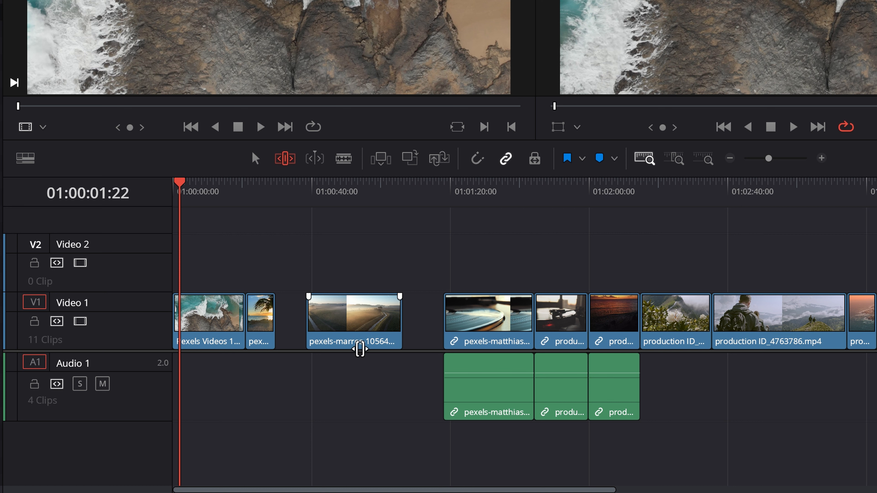
{"action": "mouse_move", "coordinate": [360, 350]}
{"action": "left_mouse_down"}
{"action": "mouse_move", "coordinate": [353, 351]}
{"action": "mouse_move", "coordinate": [368, 349]}
{"action": "mouse_move", "coordinate": [352, 349]}
{"action": "mouse_move", "coordinate": [374, 349]}
{"action": "mouse_move", "coordinate": [364, 347]}
{"action": "left_mouse_up"}
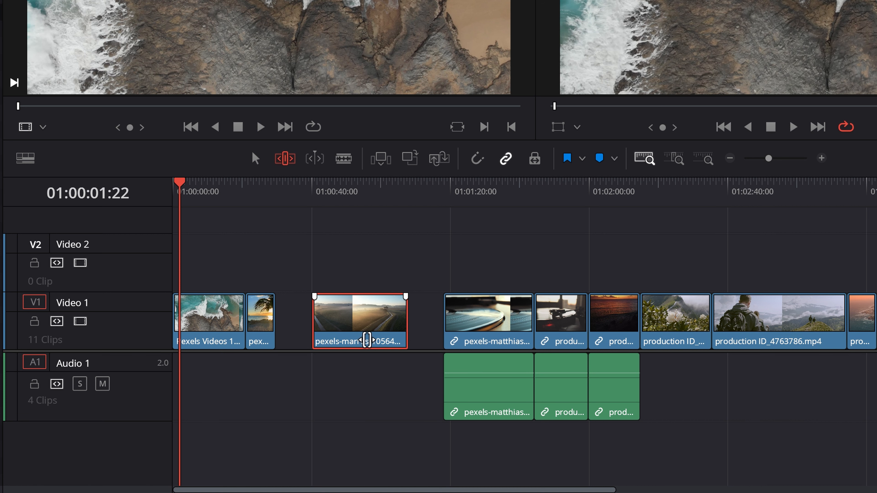
{"action": "mouse_move", "coordinate": [355, 320]}
{"action": "left_mouse_down"}
{"action": "mouse_move", "coordinate": [359, 331]}
{"action": "mouse_move", "coordinate": [335, 314]}
{"action": "mouse_move", "coordinate": [360, 315]}
{"action": "mouse_move", "coordinate": [353, 322]}
{"action": "left_mouse_up"}
{"action": "key", "text": "t"}
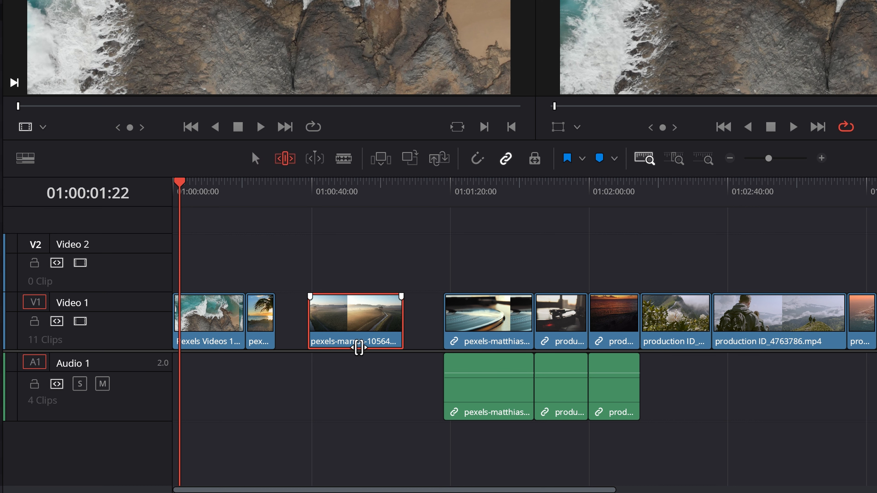
{"action": "mouse_move", "coordinate": [366, 348]}
{"action": "left_mouse_down"}
{"action": "mouse_move", "coordinate": [348, 349]}
{"action": "mouse_move", "coordinate": [357, 349]}
{"action": "left_mouse_up"}
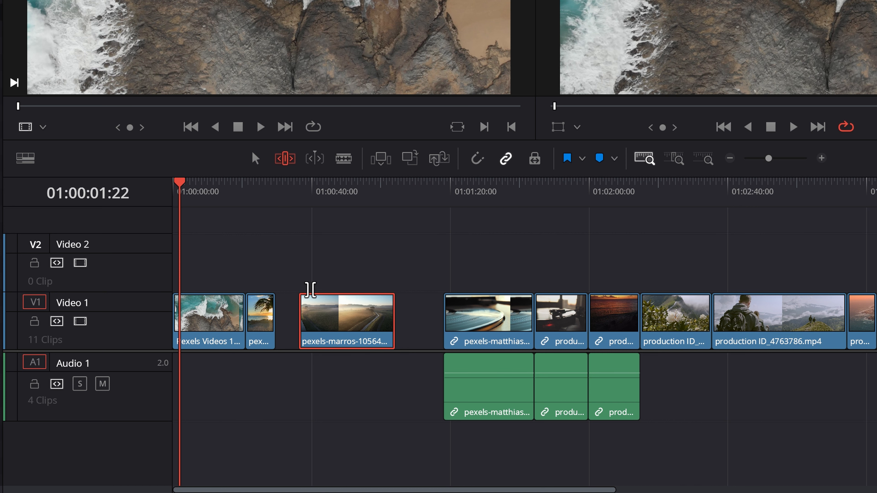
Step: Undo the slides of pexels-marros-10564544.mp4 and the moves that opened gaps around it
{"action": "key", "text": "ctrl+z"}
{"action": "key", "text": "ctrl+z"}
{"action": "key", "text": "ctrl+z"}
{"action": "key", "text": "ctrl+z"}
{"action": "key", "text": "ctrl+z"}
{"action": "key", "text": "ctrl+z"}
{"action": "key", "text": "ctrl+z"}
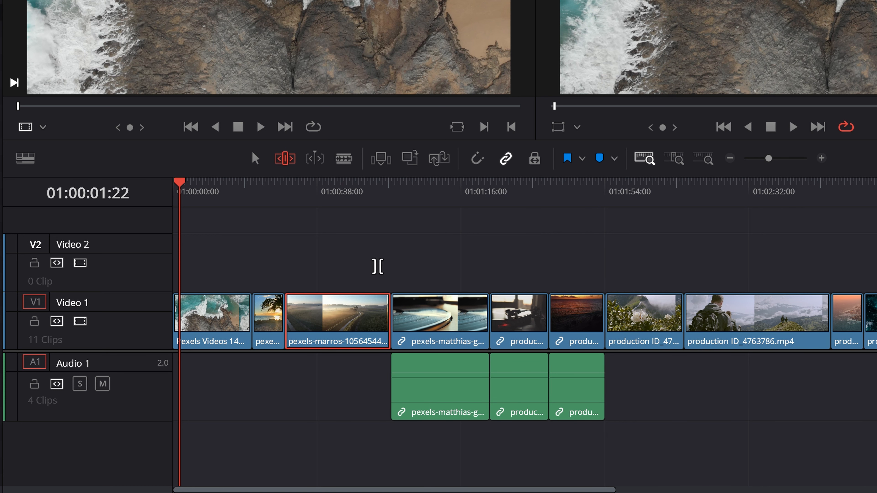
Step: Turn on Dynamic Trim mode, nudge pexels-marros-10564544.mp4 further along the timeline in small steps, and undo the move
{"action": "key", "text": "a"}
{"action": "left_click", "coordinate": [315, 161]}
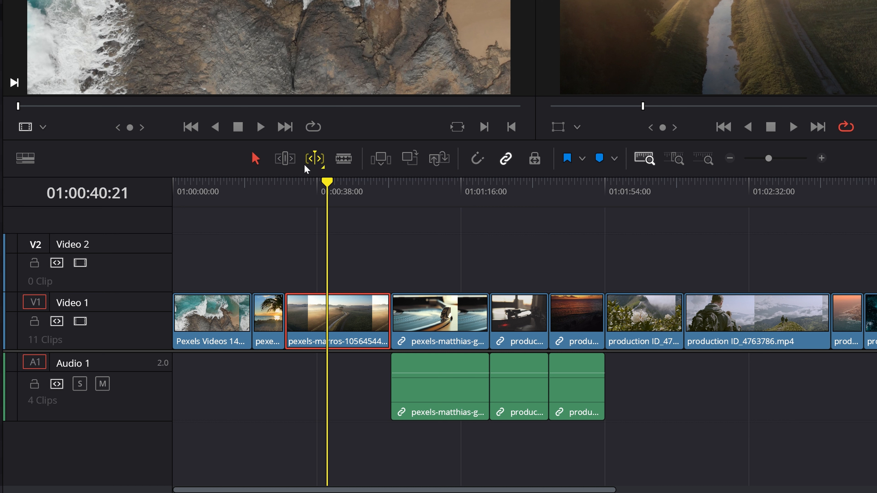
{"action": "key", "text": "Up"}
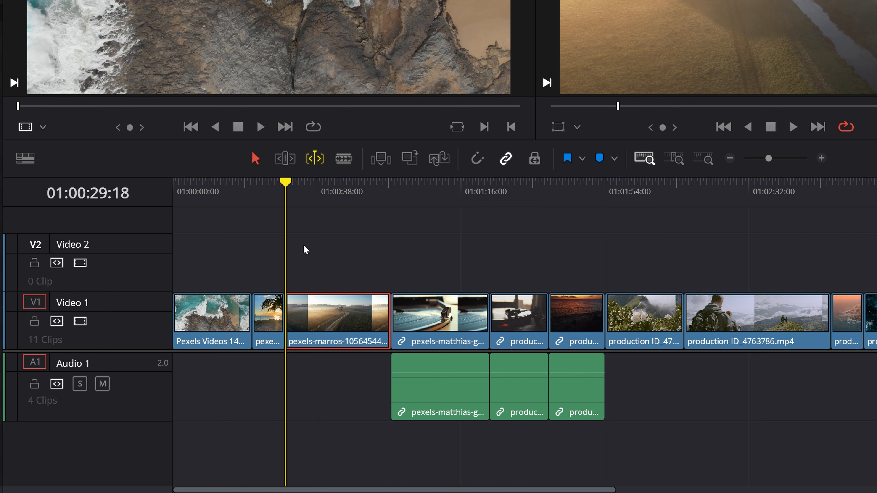
{"action": "key", "text": "period"}
{"action": "key", "text": "period"}
{"action": "key", "text": "period"}
{"action": "key", "text": "period"}
{"action": "key", "text": "period"}
{"action": "key", "text": "period"}
{"action": "key", "text": "period"}
{"action": "key", "text": "period"}
{"action": "key", "text": "period"}
{"action": "key", "text": "period"}
{"action": "key", "text": "period"}
{"action": "key", "text": "period"}
{"action": "key", "text": "period"}
{"action": "key", "text": "period"}
{"action": "key", "text": "period"}
{"action": "key", "text": "period"}
{"action": "key", "text": "period"}
{"action": "key", "text": "period"}
{"action": "key", "text": "period"}
{"action": "key", "text": "period"}
{"action": "key", "text": "period"}
{"action": "key", "text": "period"}
{"action": "key", "text": "period"}
{"action": "key", "text": "period"}
{"action": "key", "text": "period"}
{"action": "key", "text": "period"}
{"action": "key", "text": "period"}
{"action": "key", "text": "period"}
{"action": "key", "text": "period"}
{"action": "key", "text": "period"}
{"action": "key", "text": "period"}
{"action": "key", "text": "period"}
{"action": "key", "text": "period"}
{"action": "key", "text": "period"}
{"action": "key", "text": "period"}
{"action": "key", "text": "period"}
{"action": "key", "text": "period"}
{"action": "key", "text": "period"}
{"action": "key", "text": "period"}
{"action": "key", "text": "period"}
{"action": "key", "text": "period"}
{"action": "key", "text": "period"}
{"action": "key", "text": "period"}
{"action": "key", "text": "period"}
{"action": "key", "text": "period"}
{"action": "key", "text": "period"}
{"action": "key", "text": "period"}
{"action": "key", "text": "period"}
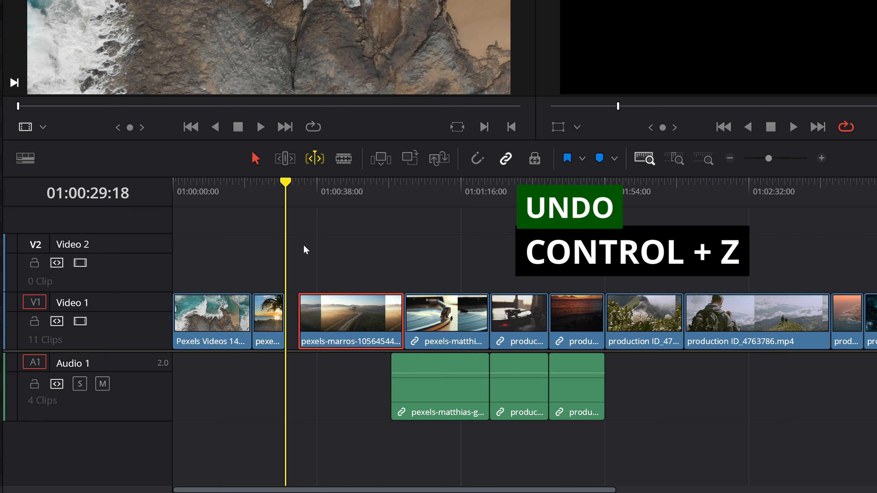
{"action": "key", "text": "ctrl+z"}
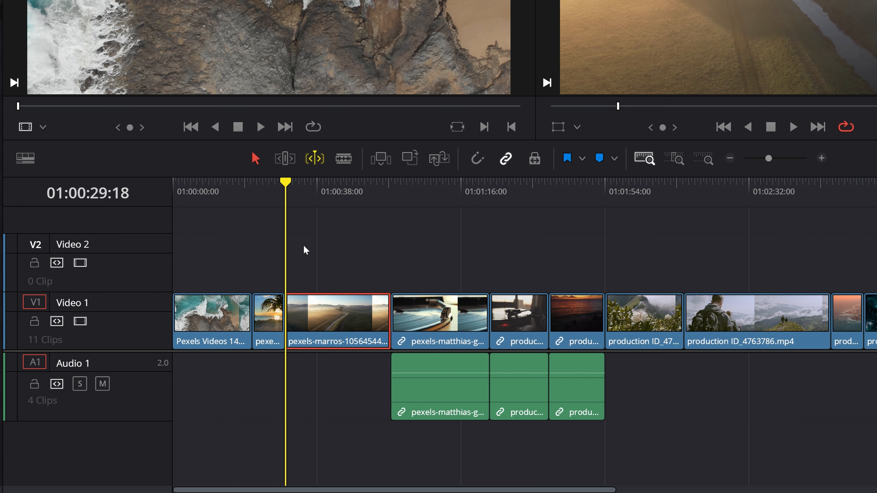
Step: Nudge pexels-marros-10564544.mp4 well into the clips that follow it in Dynamic Trim mode, and undo the shift
{"action": "key", "text": "period"}
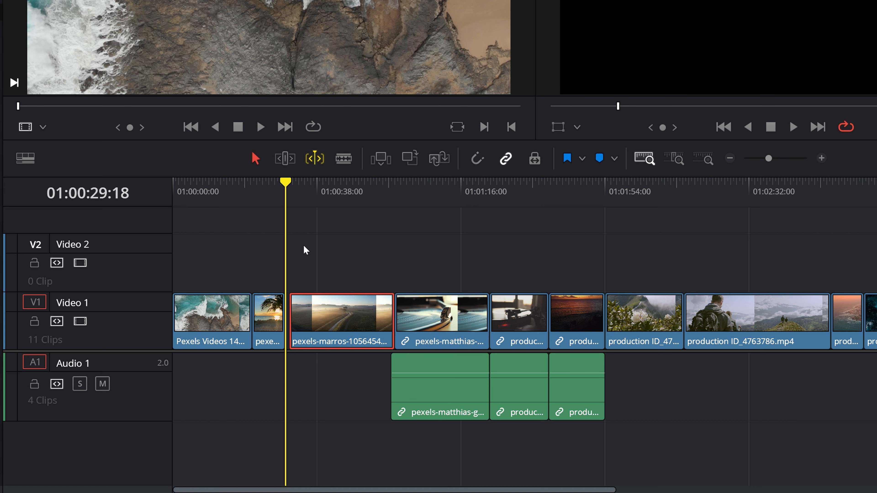
{"action": "key", "text": "period"}
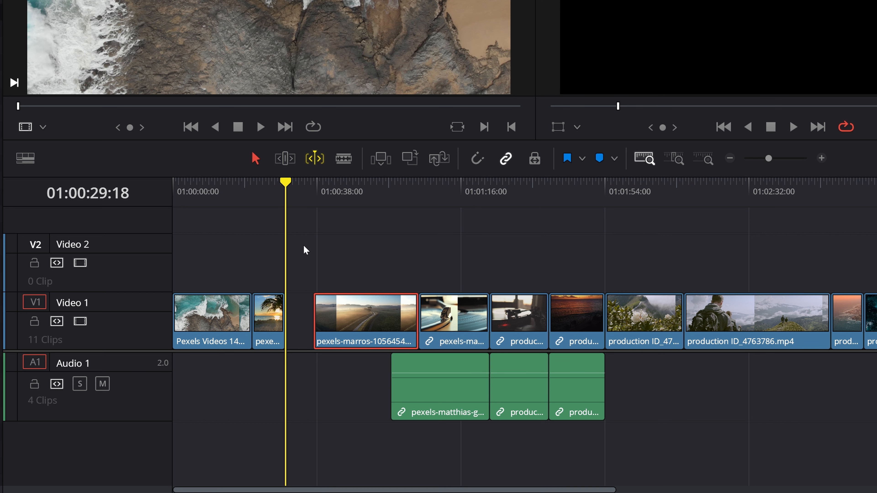
{"action": "key", "text": "period"}
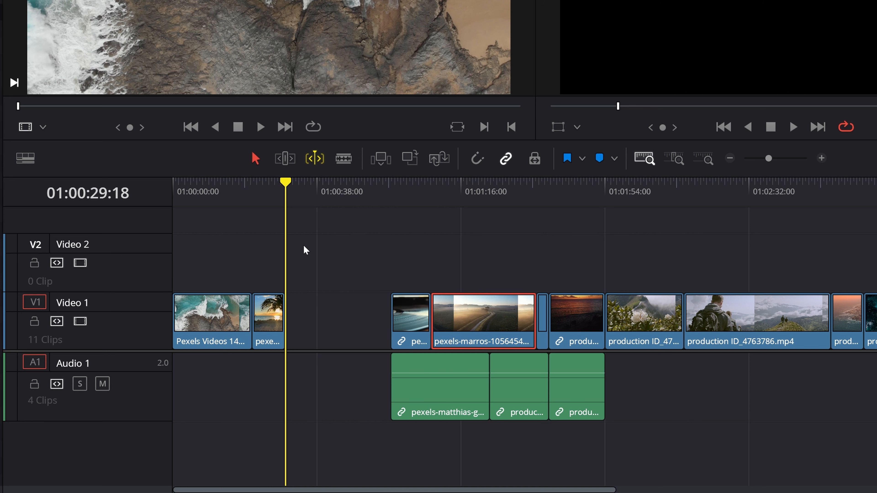
{"action": "key", "text": "ctrl+z"}
Step: Split pexels-marros-10564544.mp4 slightly past its middle in Blade Edit mode, and return to Selection mode
{"action": "left_click", "coordinate": [342, 159]}
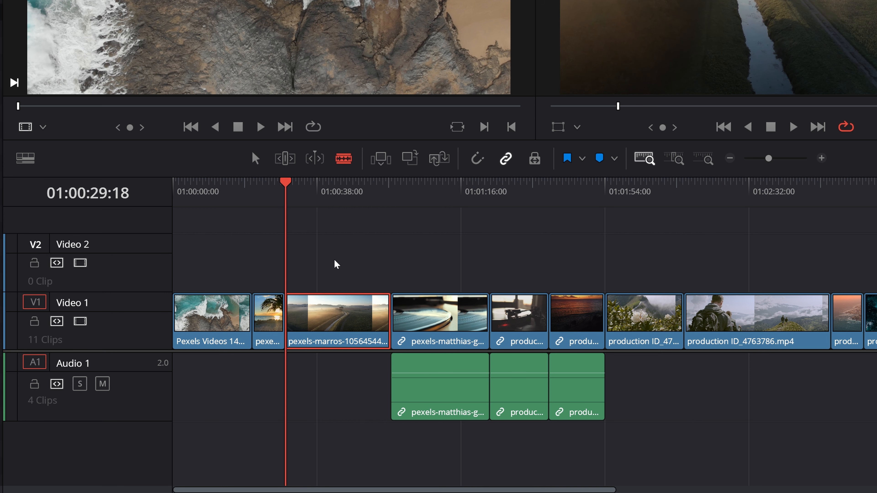
{"action": "left_click", "coordinate": [313, 200]}
{"action": "mouse_move", "coordinate": [313, 198]}
{"action": "left_mouse_down"}
{"action": "mouse_move", "coordinate": [340, 200]}
{"action": "mouse_move", "coordinate": [307, 202]}
{"action": "left_mouse_up"}
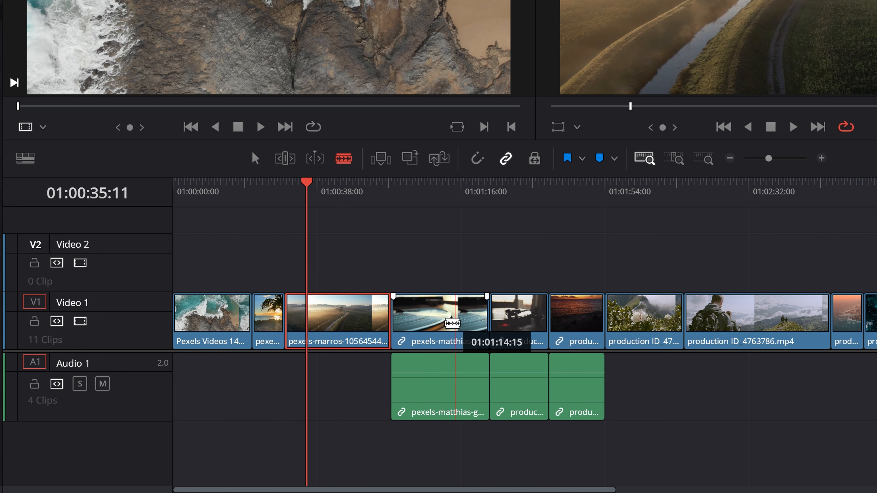
{"action": "left_click", "coordinate": [342, 318]}
{"action": "key", "text": "a"}
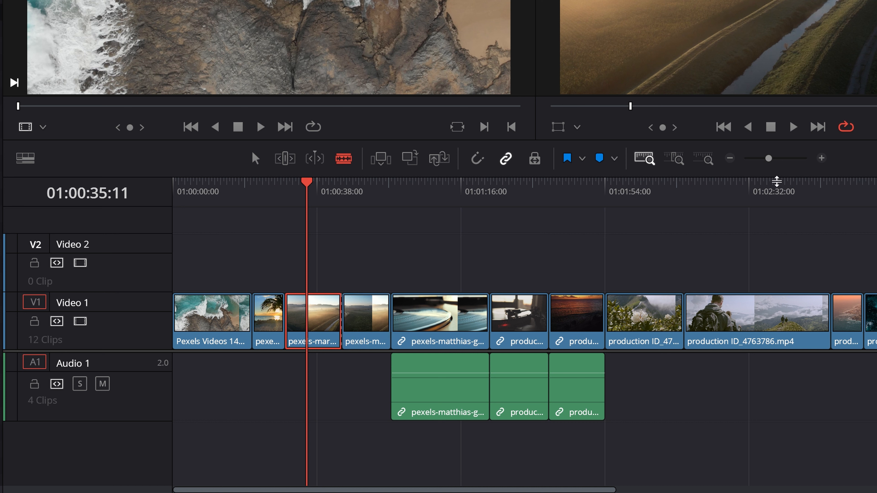
Step: Roll the edit point between the two parts of pexels-marros-10564544.mp4 slightly further along the timeline
{"action": "left_click", "coordinate": [445, 254]}
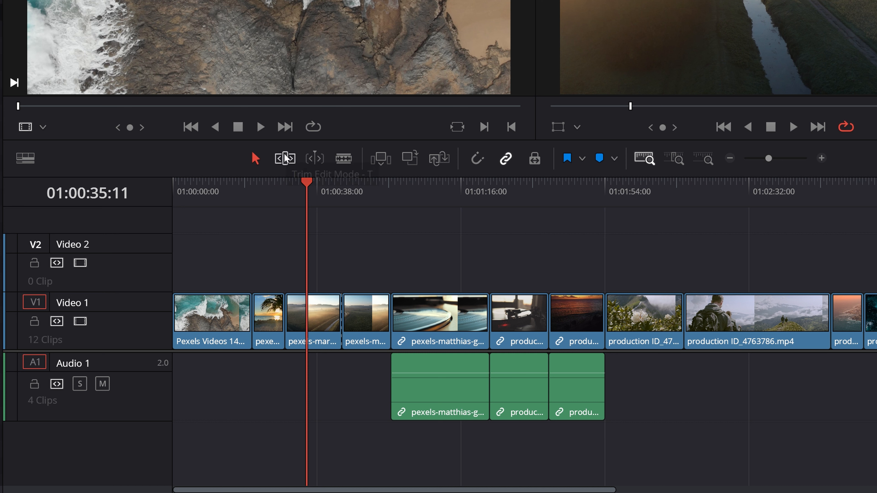
{"action": "left_click", "coordinate": [350, 331]}
{"action": "mouse_move", "coordinate": [349, 331]}
{"action": "left_mouse_down"}
{"action": "mouse_move", "coordinate": [334, 330]}
{"action": "mouse_move", "coordinate": [362, 330]}
{"action": "left_mouse_up"}
{"action": "left_click", "coordinate": [400, 332]}
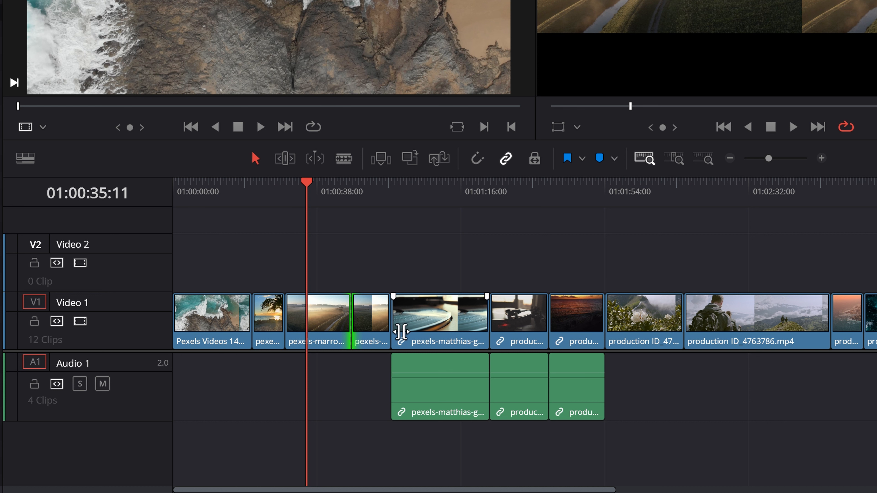
{"action": "mouse_move", "coordinate": [399, 332]}
{"action": "left_mouse_down"}
{"action": "mouse_move", "coordinate": [428, 335]}
{"action": "mouse_move", "coordinate": [410, 337]}
{"action": "mouse_move", "coordinate": [430, 344]}
{"action": "mouse_move", "coordinate": [391, 342]}
{"action": "left_mouse_up"}
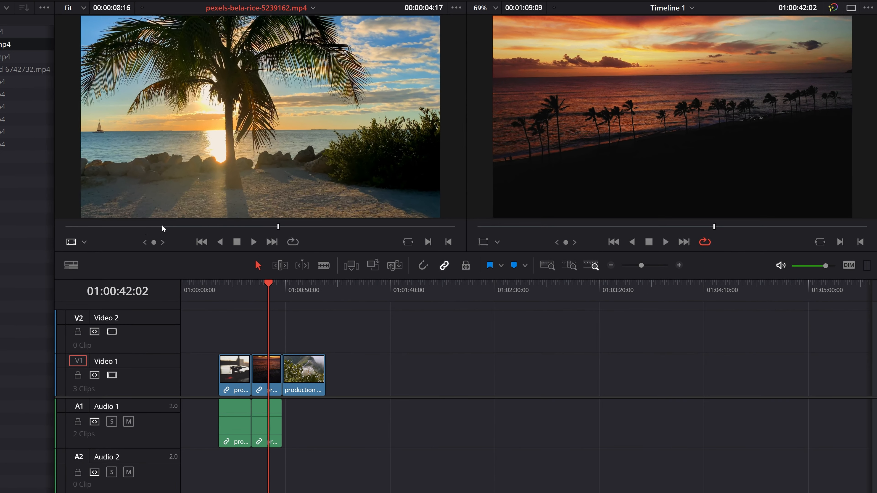
Step: Scrub through pexels-bela-rice-5239162.mp4 in the source viewer and mark an In point at 00:00:02:03
{"action": "left_click", "coordinate": [127, 219]}
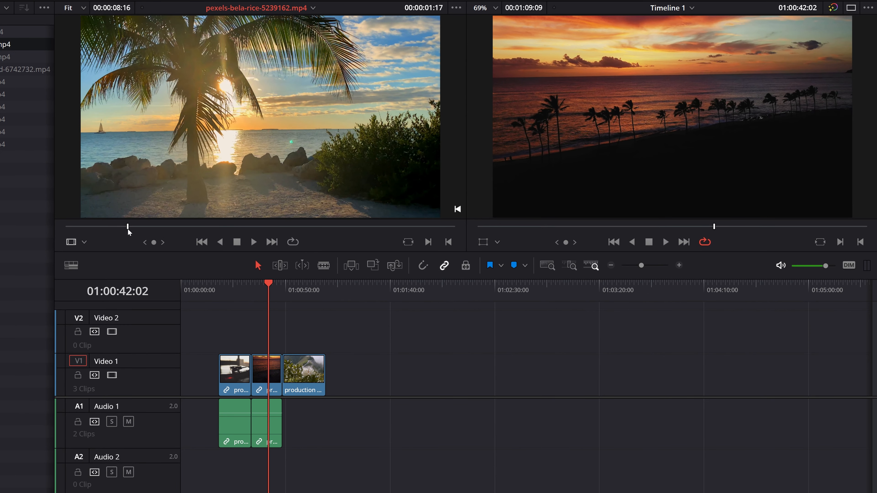
{"action": "left_click_drag", "start_coordinate": [132, 224], "coordinate": [99, 231]}
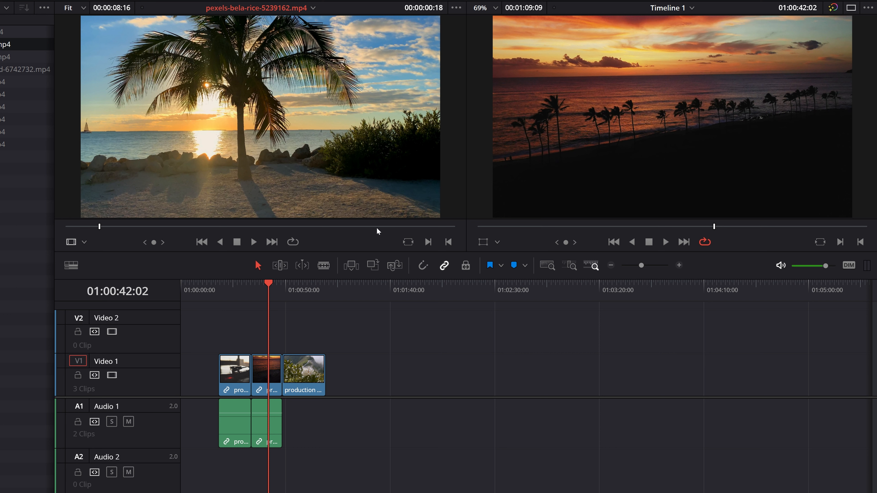
{"action": "left_click", "coordinate": [109, 227]}
{"action": "left_click_drag", "start_coordinate": [110, 227], "coordinate": [161, 222]}
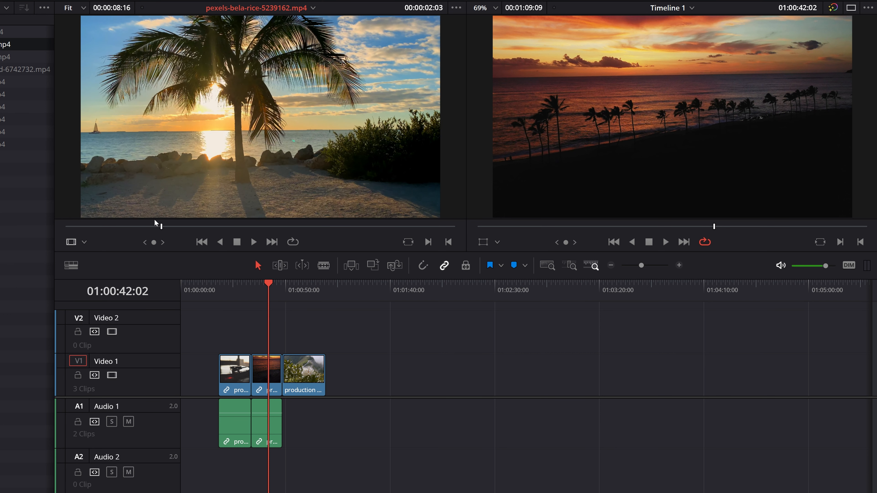
{"action": "key", "text": "i"}
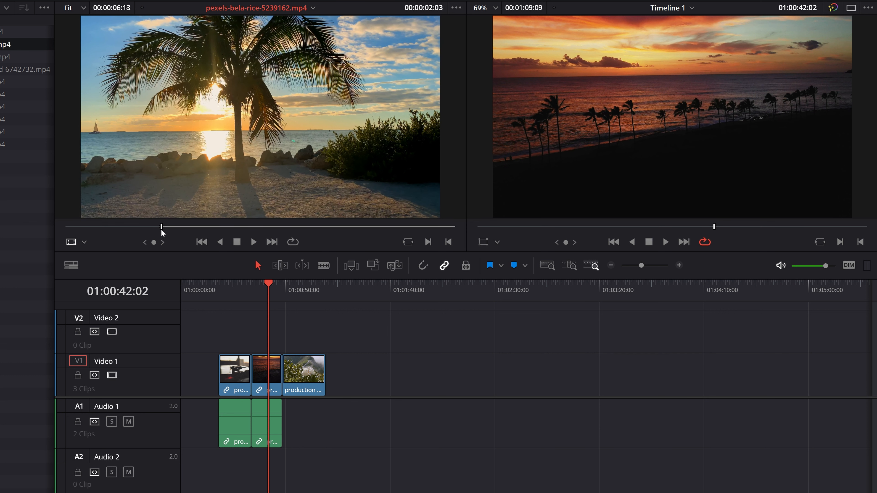
Step: Mark the Out point of pexels-bela-rice-5239162.mp4 at 00:00:06:02 and its In point at 00:00:02:01 in the source viewer
{"action": "left_click_drag", "start_coordinate": [163, 226], "coordinate": [328, 224]}
{"action": "key", "text": "o"}
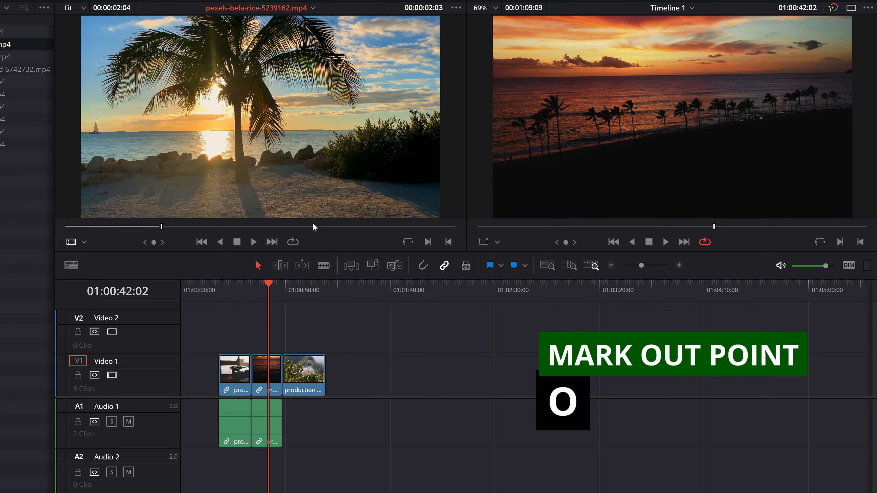
{"action": "left_click_drag", "start_coordinate": [164, 224], "coordinate": [317, 227]}
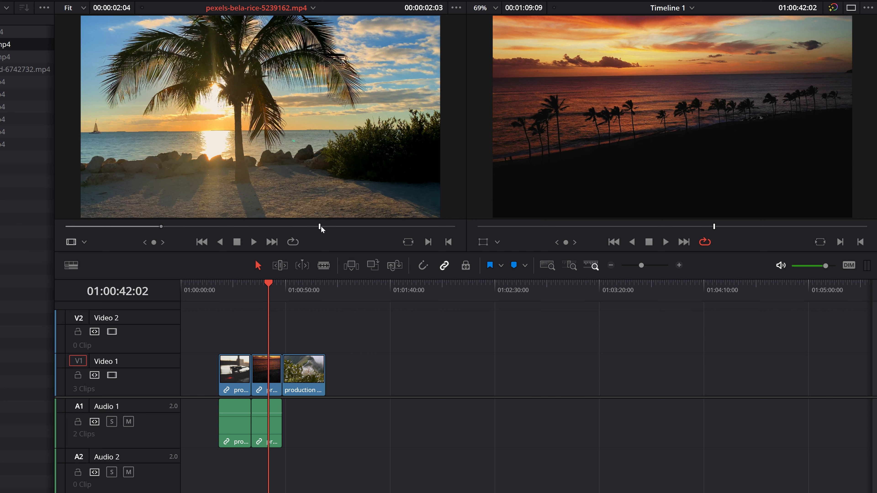
{"action": "key", "text": "o"}
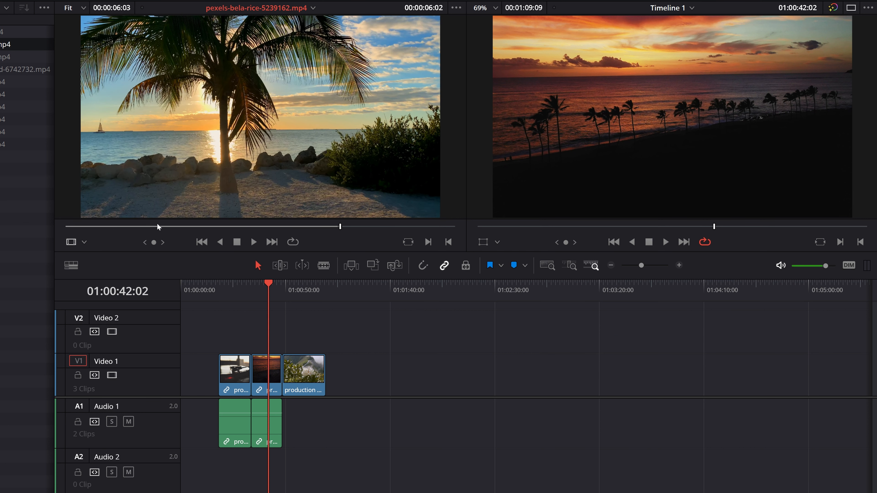
{"action": "key", "text": "i"}
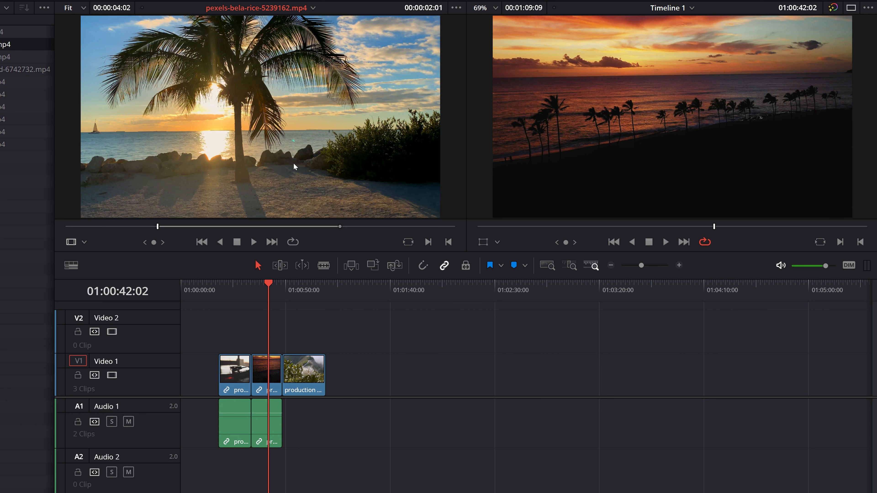
Step: Try to place the marked section of pexels-bela-rice-5239162.mp4 on the timeline, and show the media pool clips as thumbnails
{"action": "left_click_drag", "start_coordinate": [233, 132], "coordinate": [395, 409]}
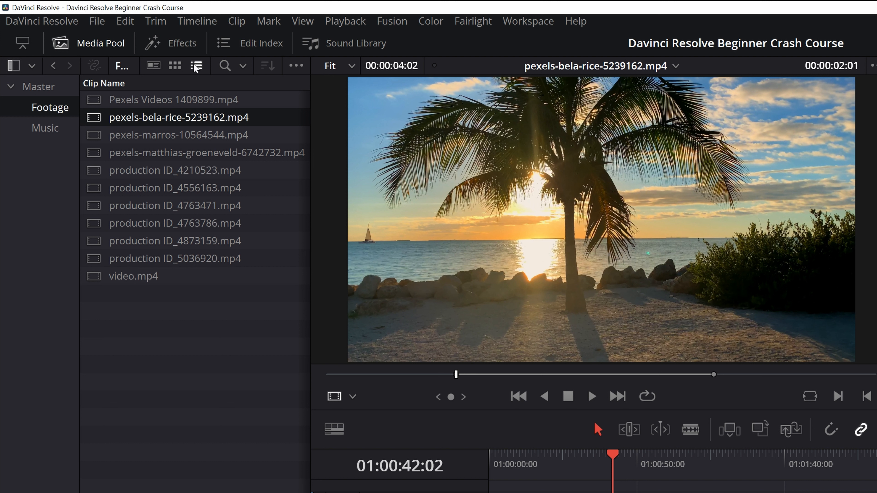
{"action": "left_click", "coordinate": [175, 66]}
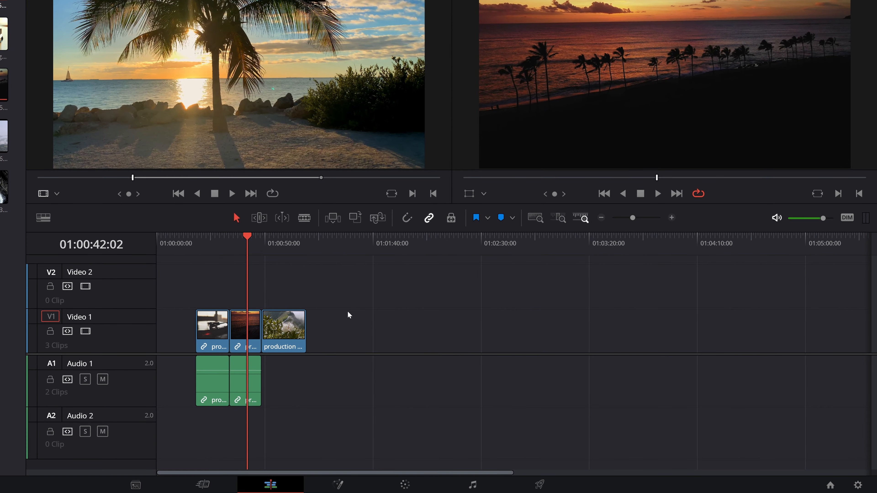
Step: Insert the marked section of pexels-bela-rice-5239162.mp4 on Video 1 at 01:00:37:10 and inspect the cuts around it
{"action": "left_click", "coordinate": [238, 236]}
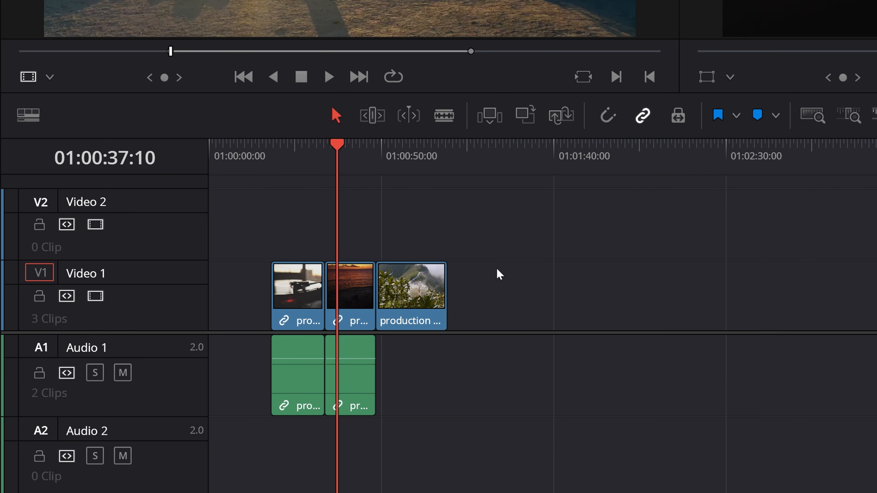
{"action": "key", "text": "F9"}
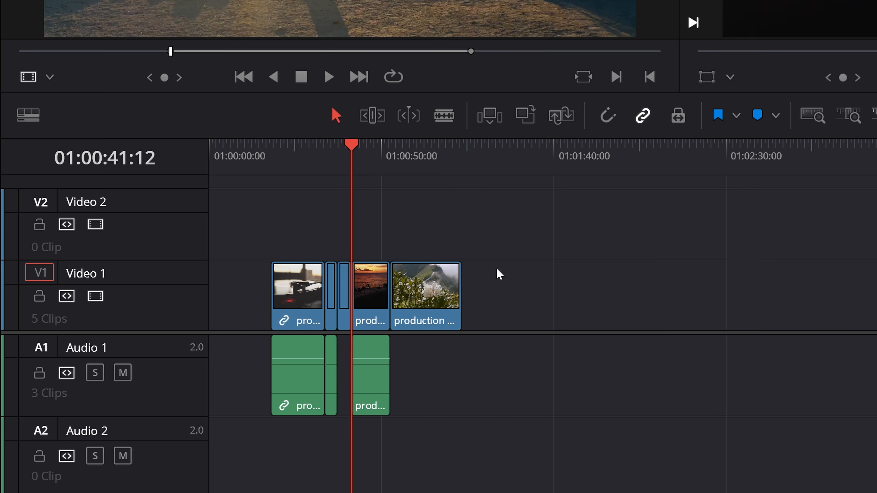
{"action": "left_click_drag", "start_coordinate": [333, 151], "coordinate": [336, 156]}
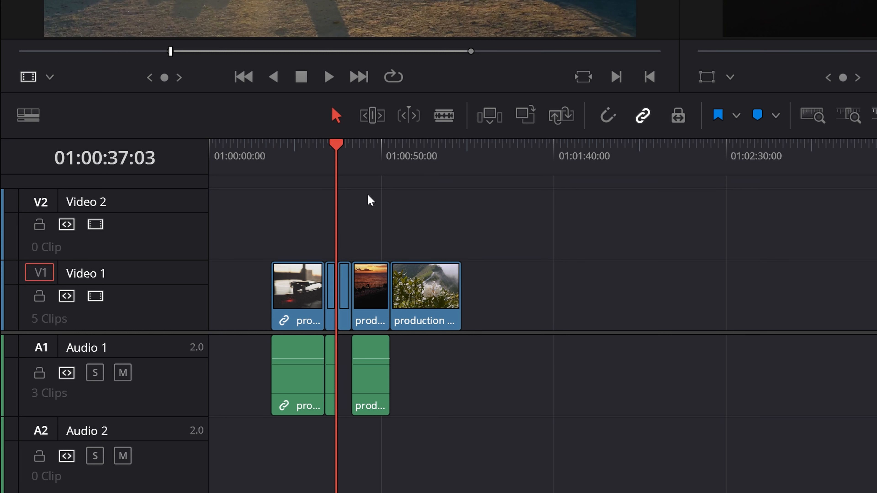
{"action": "key", "text": "ctrl+equal"}
{"action": "key", "text": "ctrl+equal"}
{"action": "key", "text": "ctrl+equal"}
{"action": "key", "text": "ctrl+equal"}
{"action": "key", "text": "ctrl+equal"}
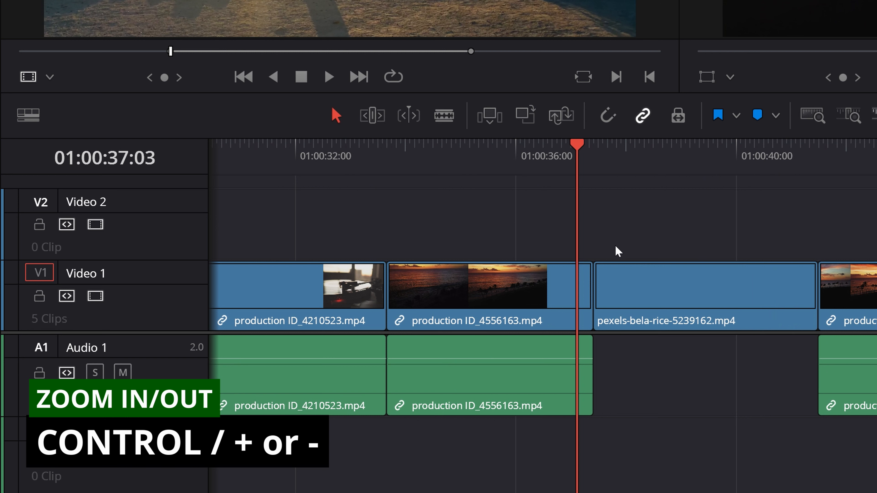
{"action": "left_click_drag", "start_coordinate": [780, 227], "coordinate": [738, 231]}
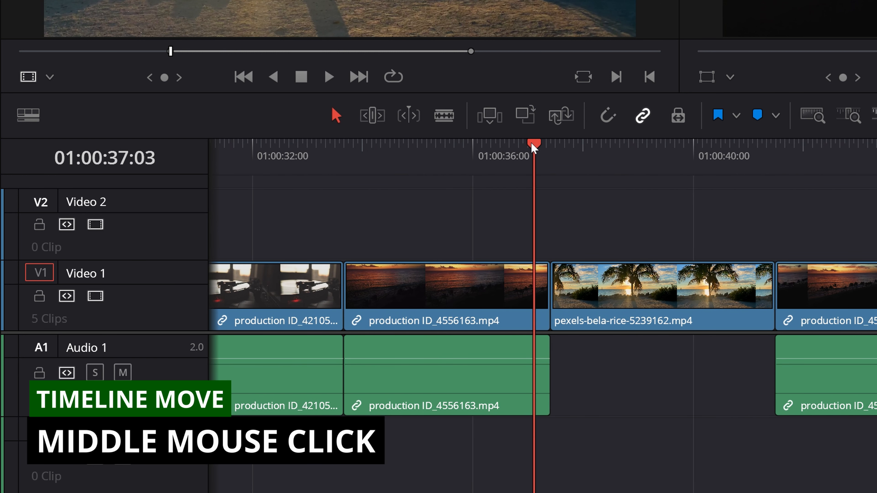
{"action": "left_click_drag", "start_coordinate": [533, 147], "coordinate": [550, 172]}
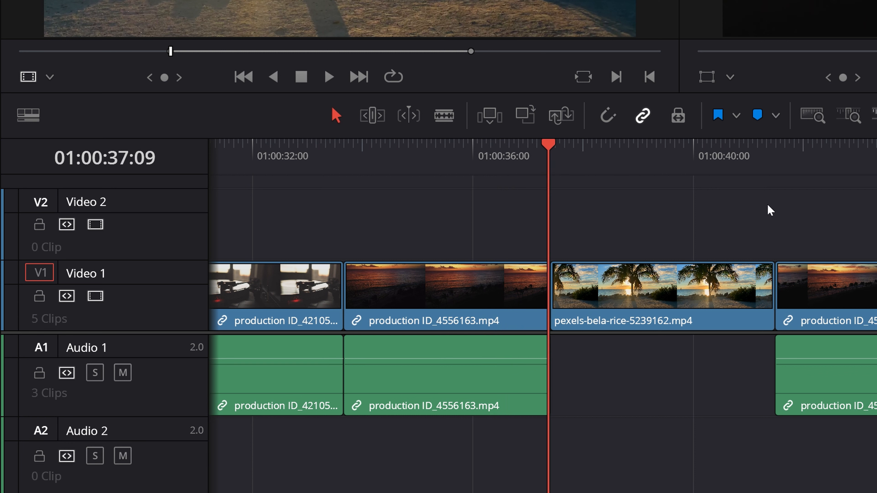
Step: Undo the insert, and overwrite Video 1 at 01:00:37:09 with the marked section of pexels-bela-rice-5239162.mp4
{"action": "key", "text": "ctrl+z"}
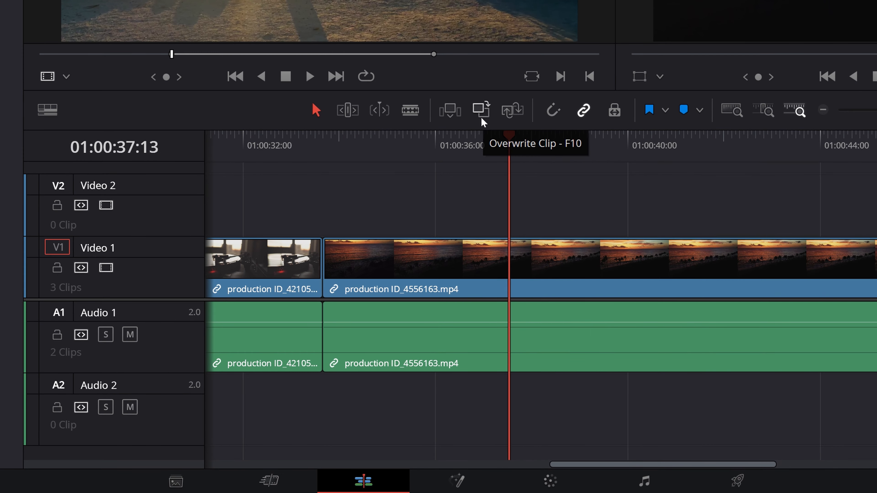
{"action": "left_click", "coordinate": [501, 154]}
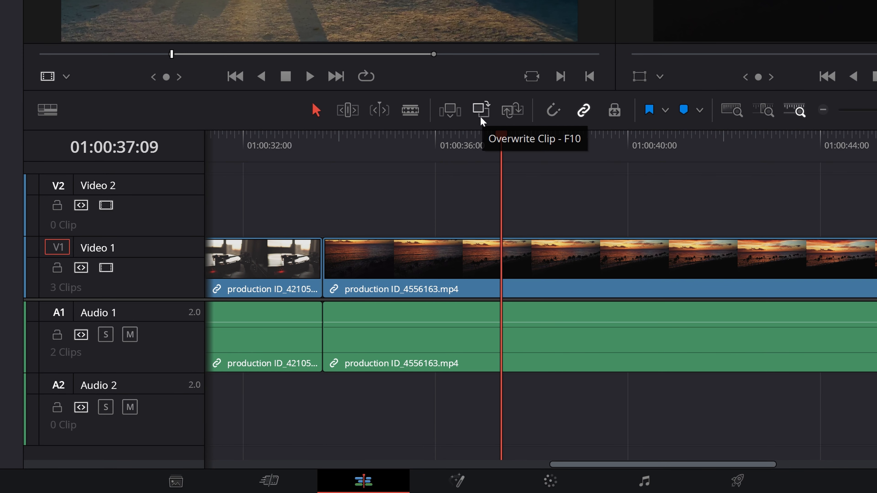
{"action": "key", "text": "F10"}
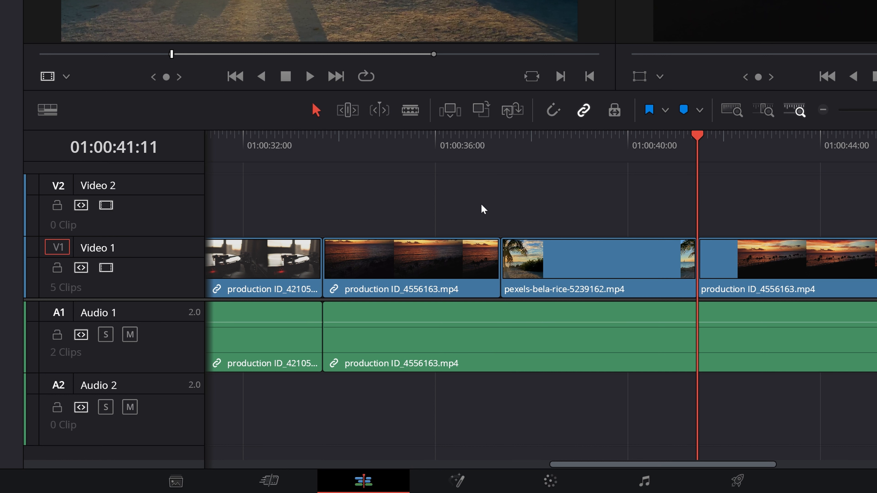
Step: Check the start and end of the overwritten pexels-bela-rice-5239162.mp4 section on Video 1 with the playhead
{"action": "left_click_drag", "start_coordinate": [503, 152], "coordinate": [506, 152]}
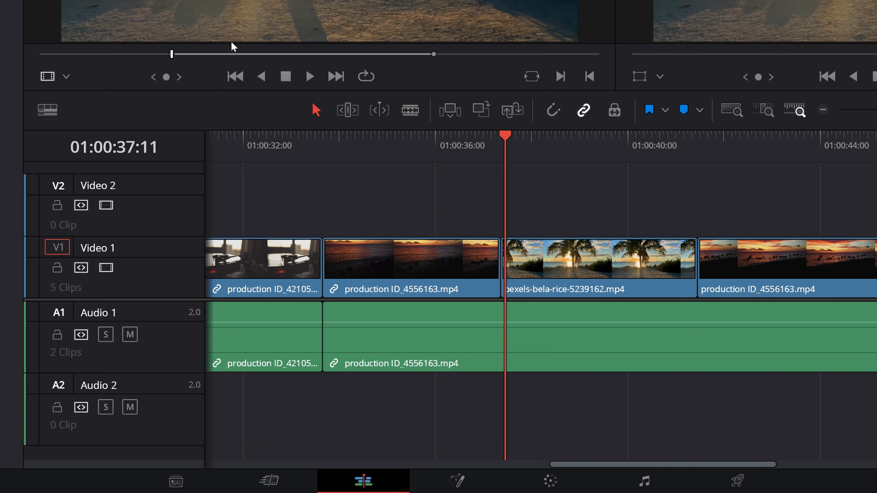
{"action": "left_click_drag", "start_coordinate": [502, 151], "coordinate": [504, 167]}
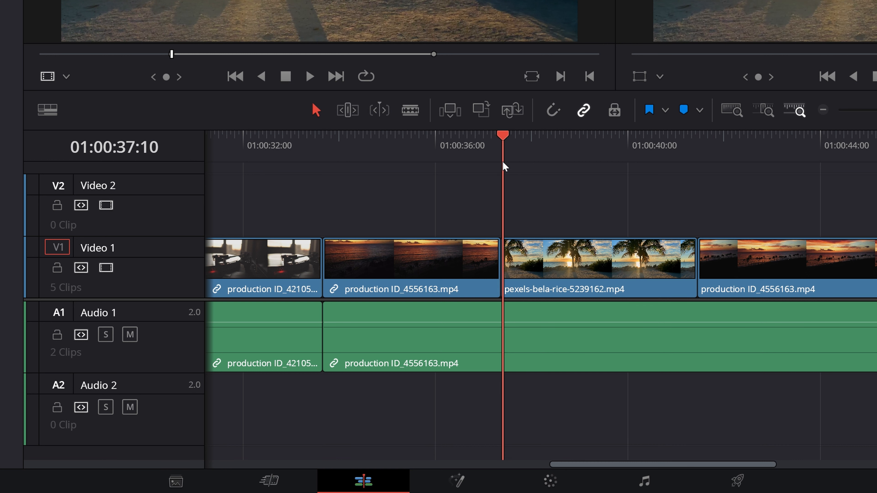
{"action": "left_click", "coordinate": [695, 153]}
{"action": "left_click", "coordinate": [500, 150]}
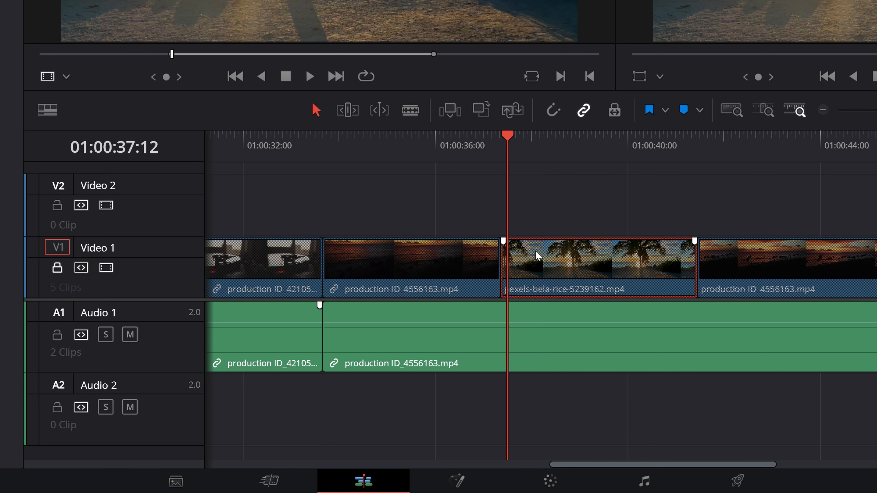
Step: Undo the overwrite on Video 1, and overwrite Video 2 at 01:00:37:09 with the marked section of pexels-bela-rice-5239162.mp4
{"action": "key", "text": "Delete"}
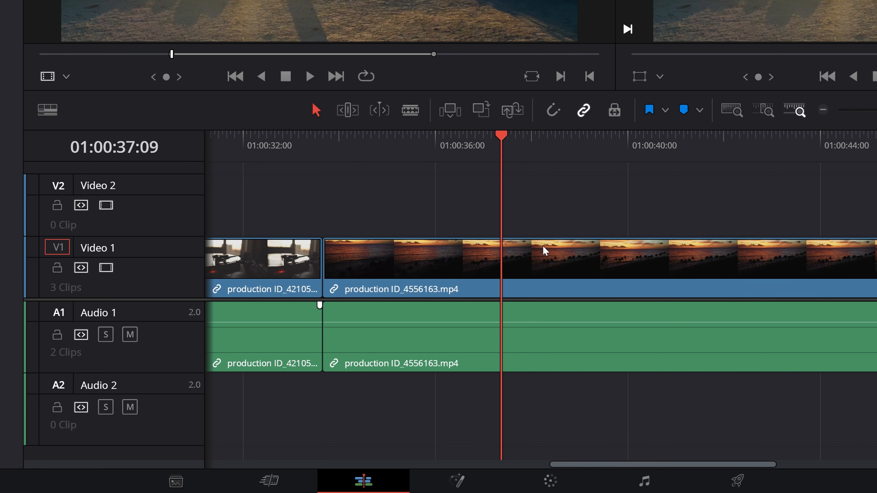
{"action": "left_click", "coordinate": [58, 185]}
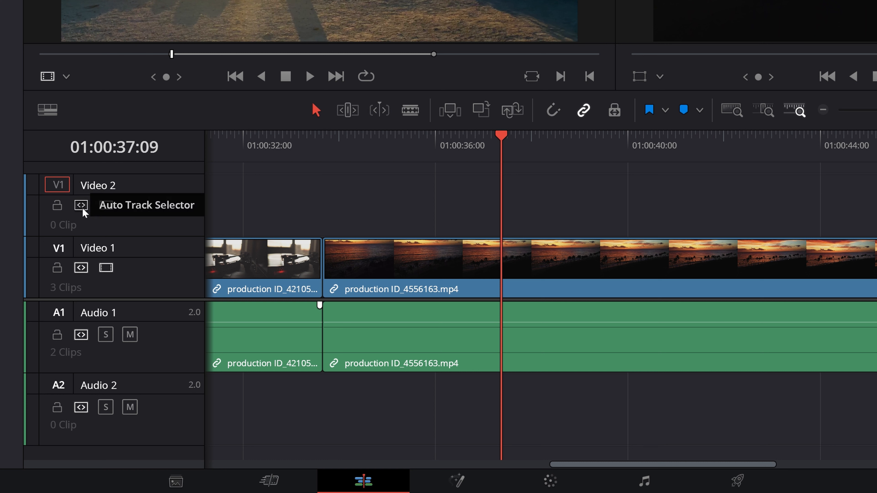
{"action": "left_click", "coordinate": [477, 111]}
{"action": "left_click", "coordinate": [499, 147]}
{"action": "left_click_drag", "start_coordinate": [501, 151], "coordinate": [605, 150]}
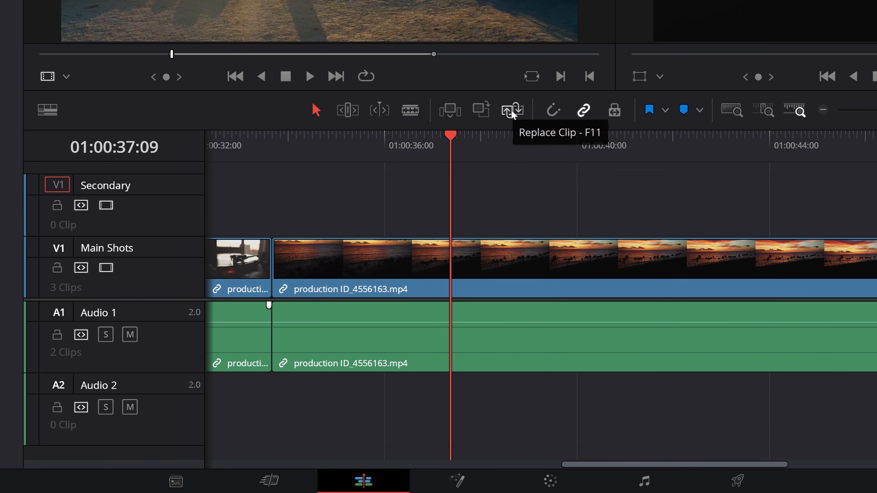
Step: Replace the Main Shots footage at 01:00:37:09 with pexels-bela-rice-5239162.mp4 using Replace Clip, and check the replaced section's start and end
{"action": "left_click", "coordinate": [473, 306]}
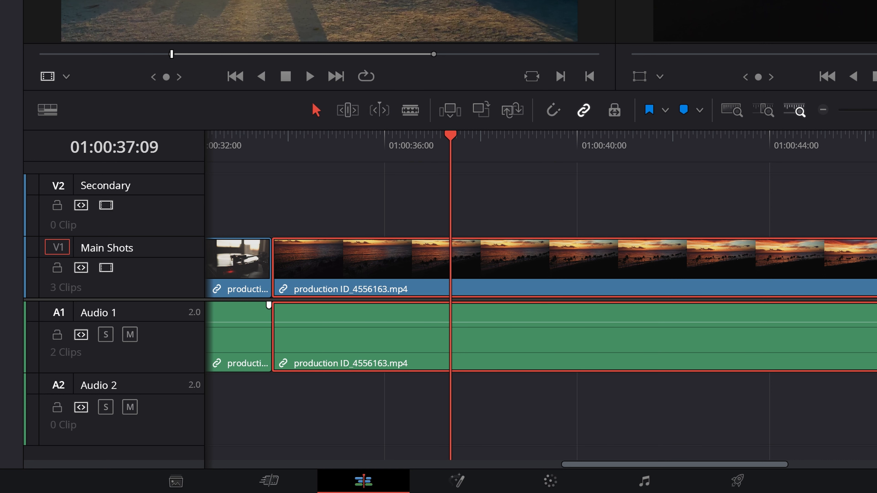
{"action": "left_click", "coordinate": [511, 114]}
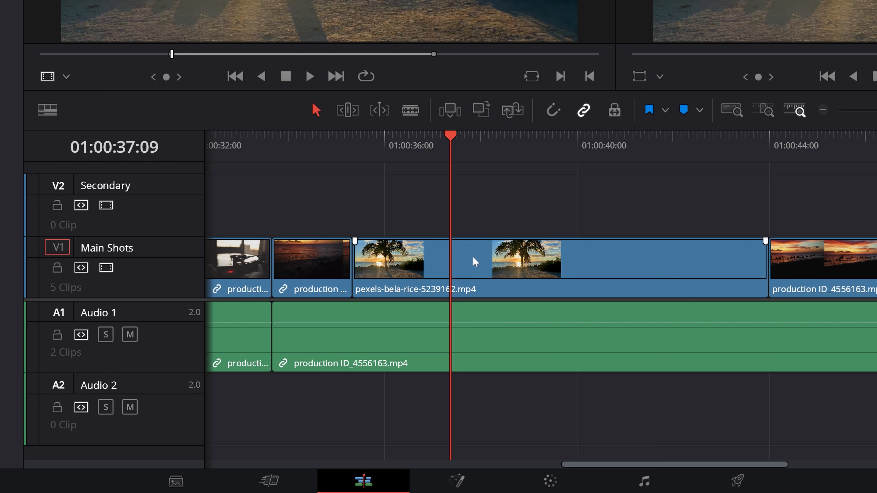
{"action": "left_click", "coordinate": [356, 146]}
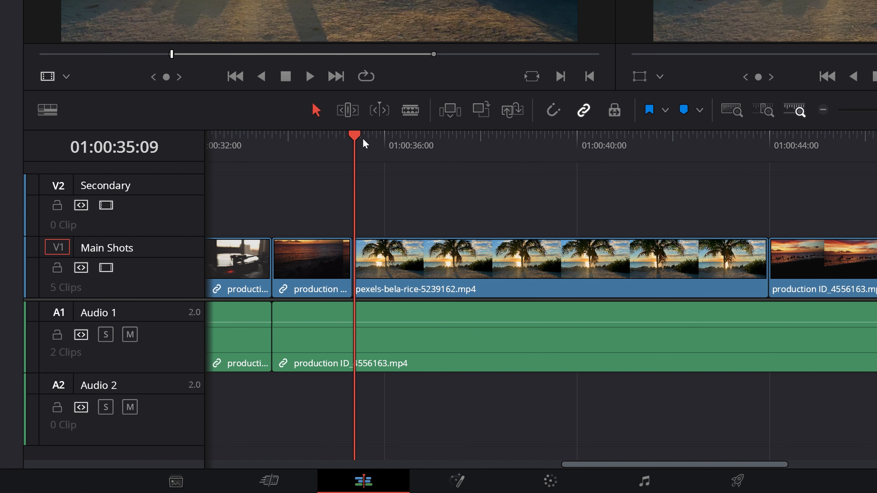
{"action": "left_click_drag", "start_coordinate": [355, 152], "coordinate": [444, 201]}
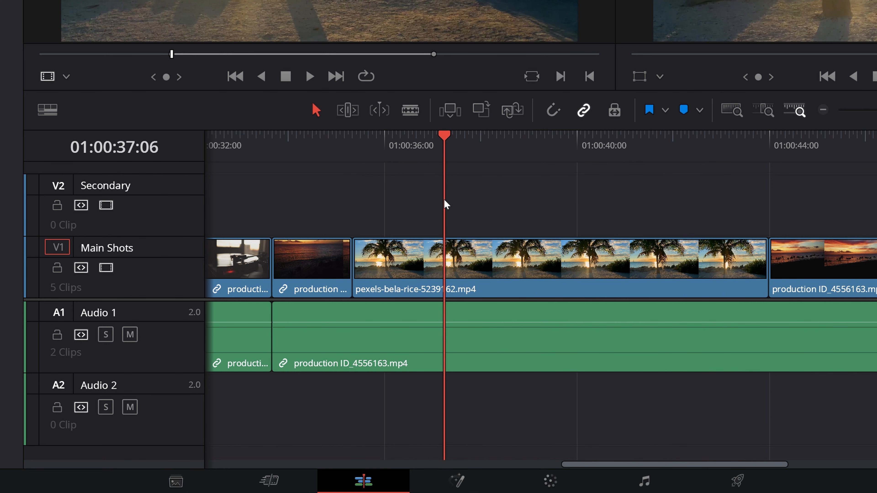
{"action": "left_click", "coordinate": [360, 166]}
{"action": "left_click_drag", "start_coordinate": [361, 166], "coordinate": [754, 182]}
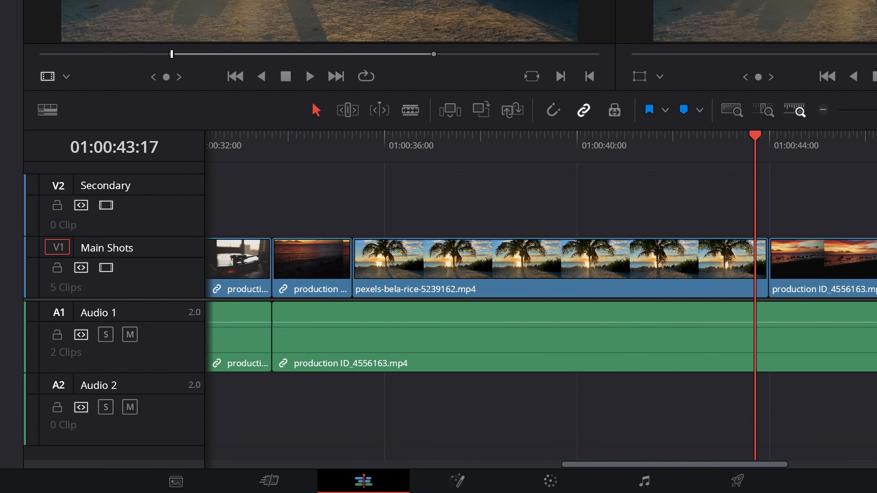
{"action": "left_click_drag", "start_coordinate": [391, 159], "coordinate": [776, 172]}
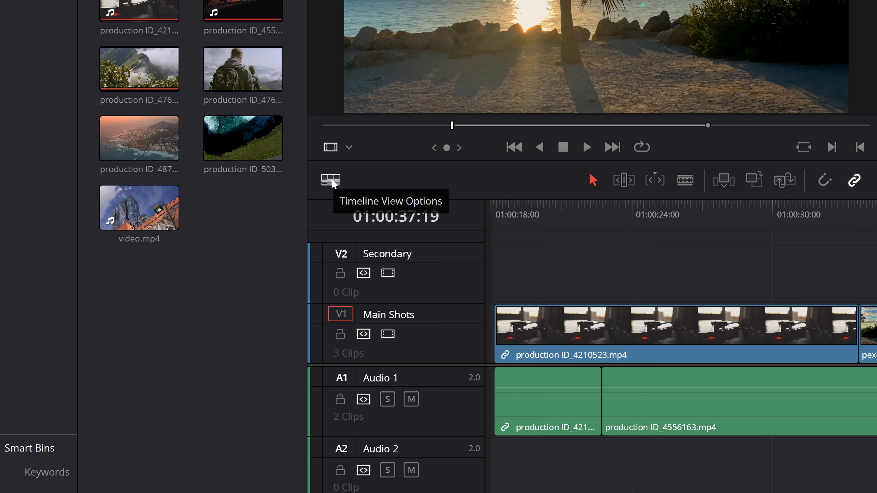
Step: Turn on stacked timelines in the timeline view options to show the Timeline 1 tab
{"action": "left_click", "coordinate": [331, 179]}
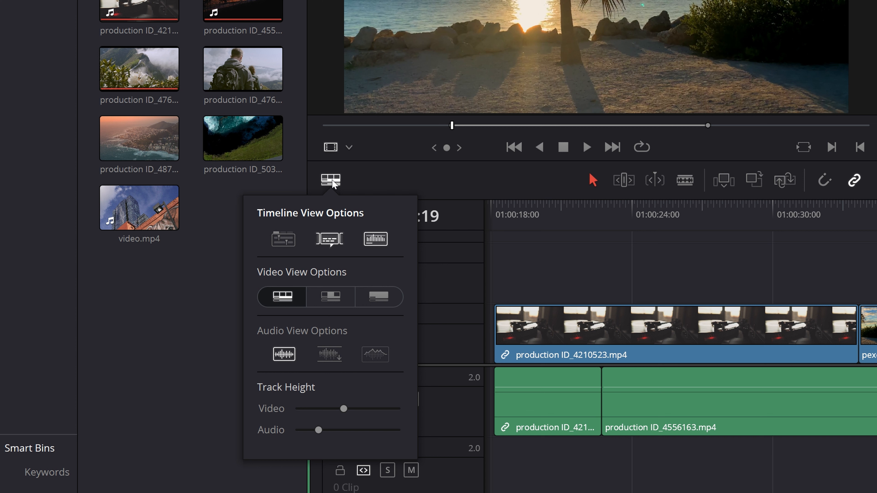
{"action": "left_click", "coordinate": [286, 239]}
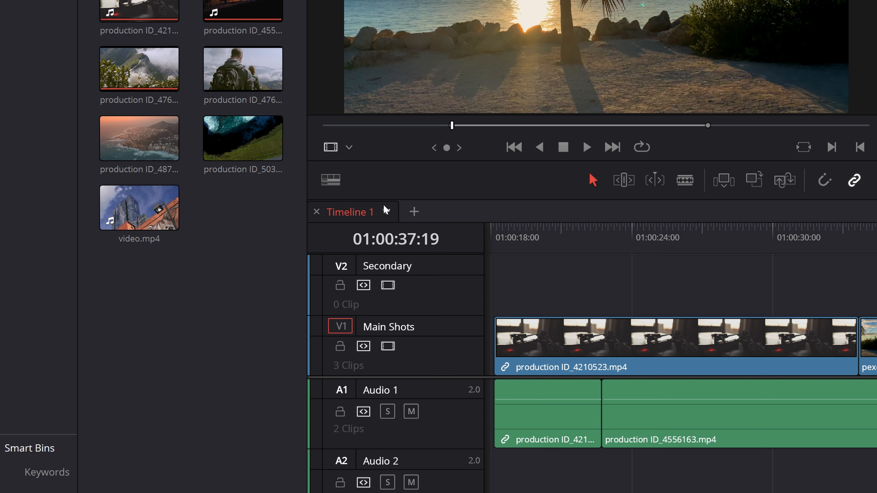
{"action": "left_click", "coordinate": [330, 179]}
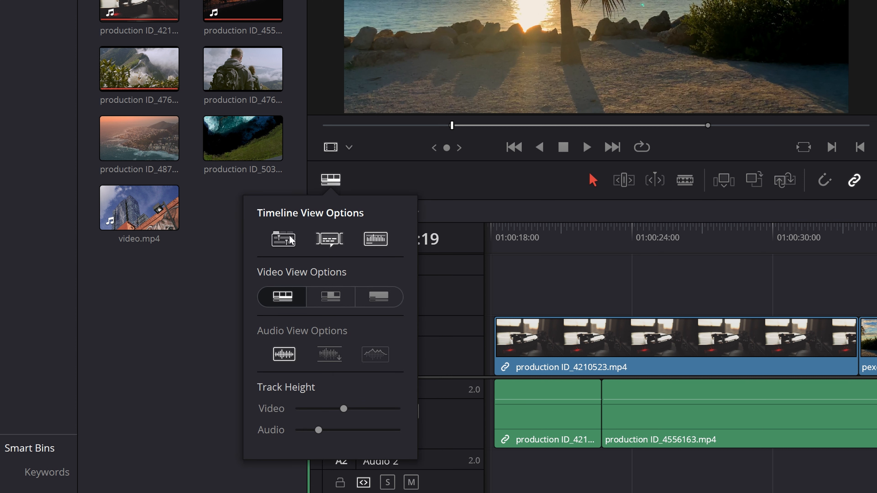
{"action": "left_click", "coordinate": [445, 189]}
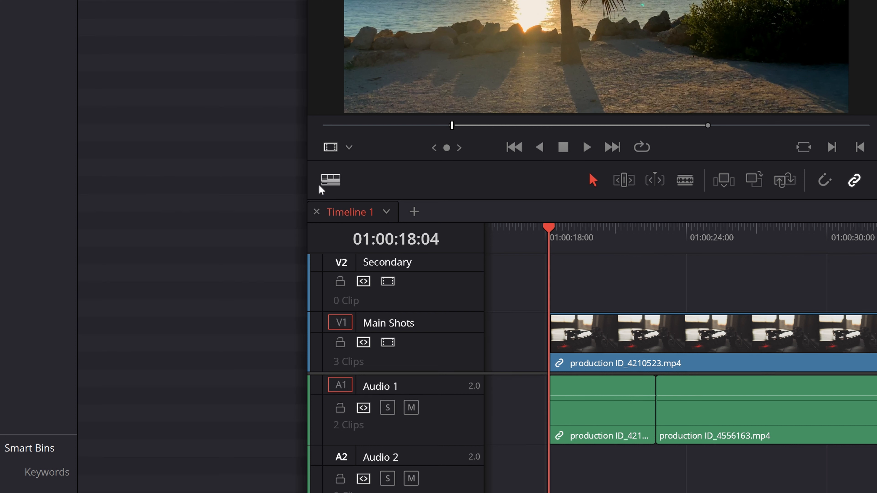
Step: Turn stacked timelines off in the timeline view options, and look at the Subtitle Tracks option
{"action": "left_click", "coordinate": [330, 179]}
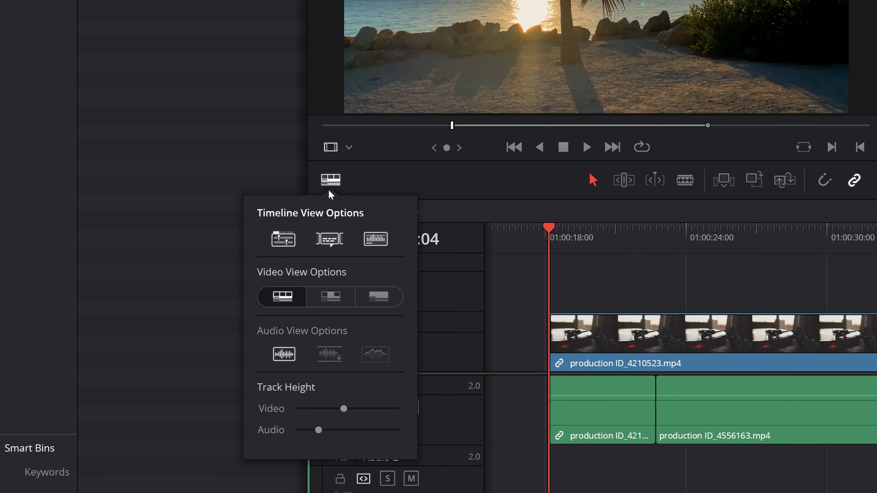
{"action": "left_click", "coordinate": [278, 238]}
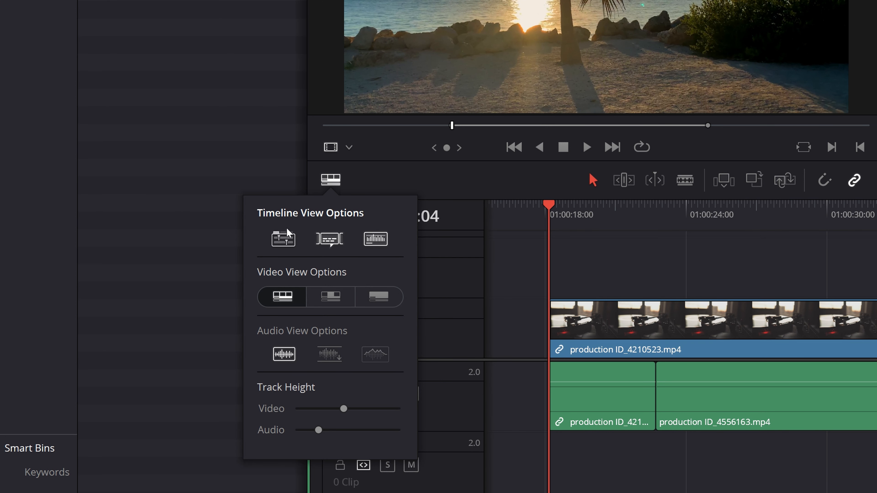
{"action": "left_click", "coordinate": [332, 244]}
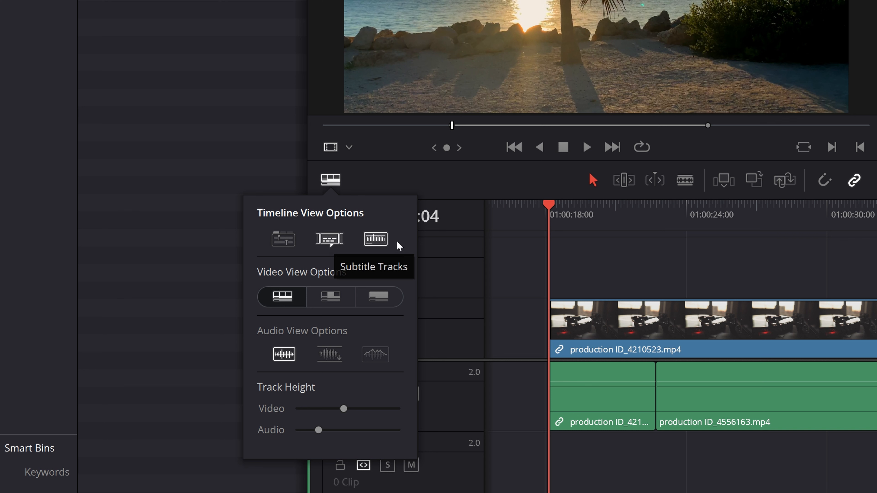